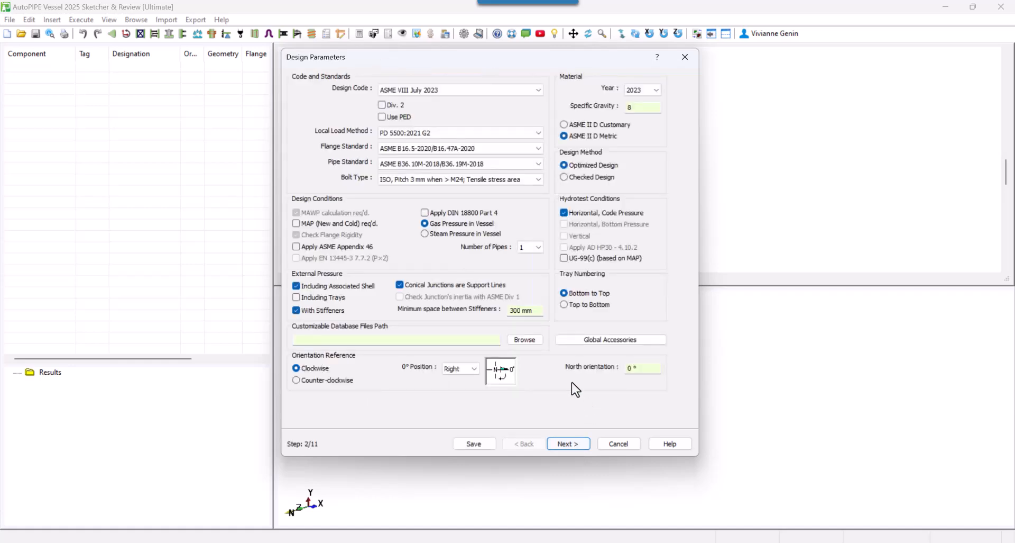
Step: Enable Div. 2 for the design code, with WRC 537/297 (2011-06) as local load method and ISO, Root Area as bolt type
left_click(381, 105)
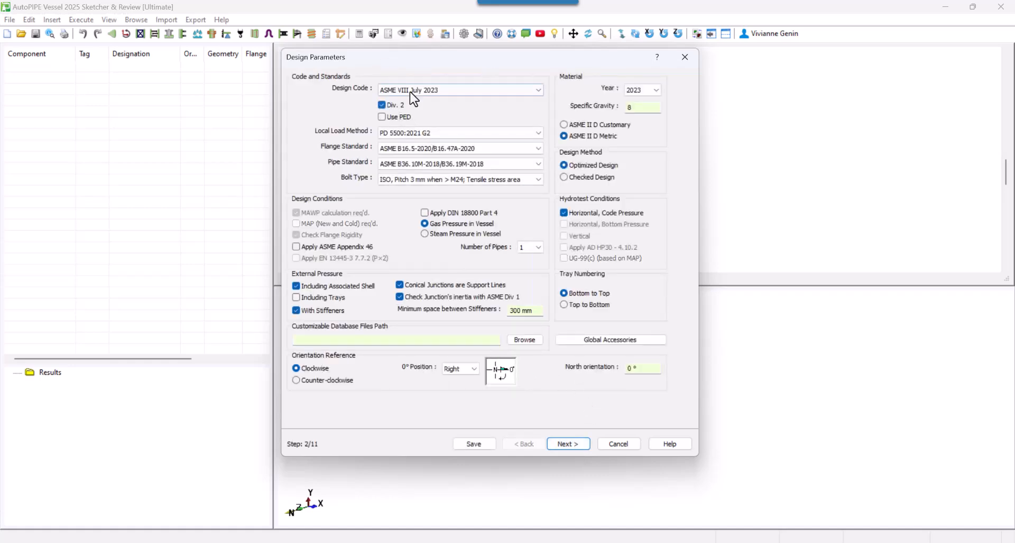
left_click(404, 132)
left_click(413, 295)
left_click(412, 182)
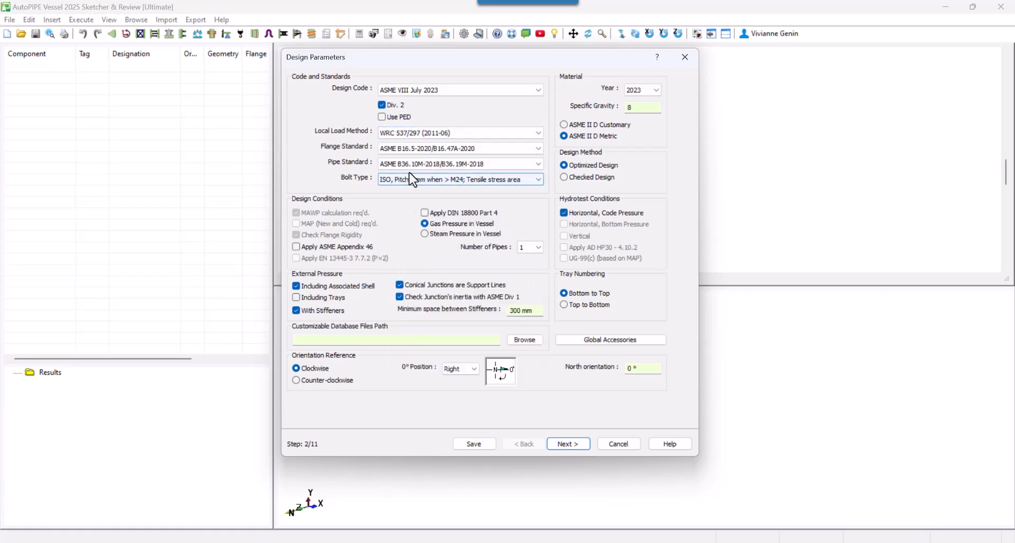
left_click(411, 205)
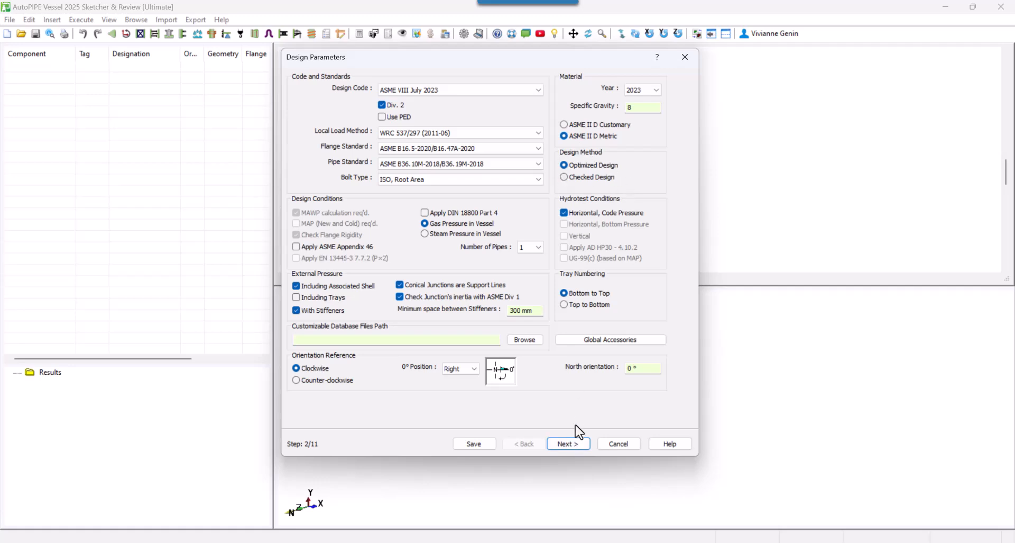
left_click(571, 442)
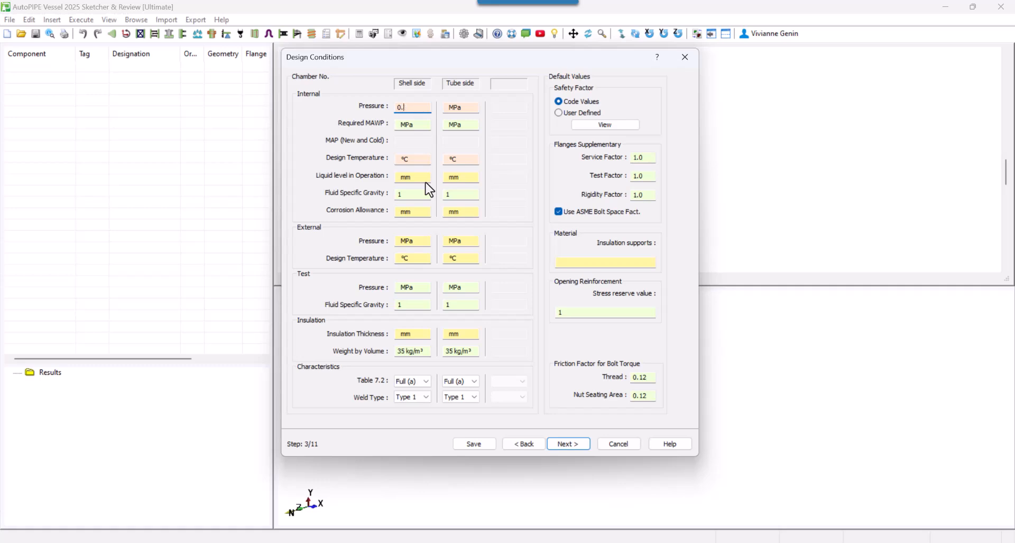
Step: Enter the shell-side and tube-side internal pressures and design temperatures, and set the shell-side corrosion allowance to 1.5 mm
left_click(461, 107)
left_click(419, 158)
left_click(456, 160)
left_click(404, 211)
type("1.5")
key("Tab")
left_click(567, 443)
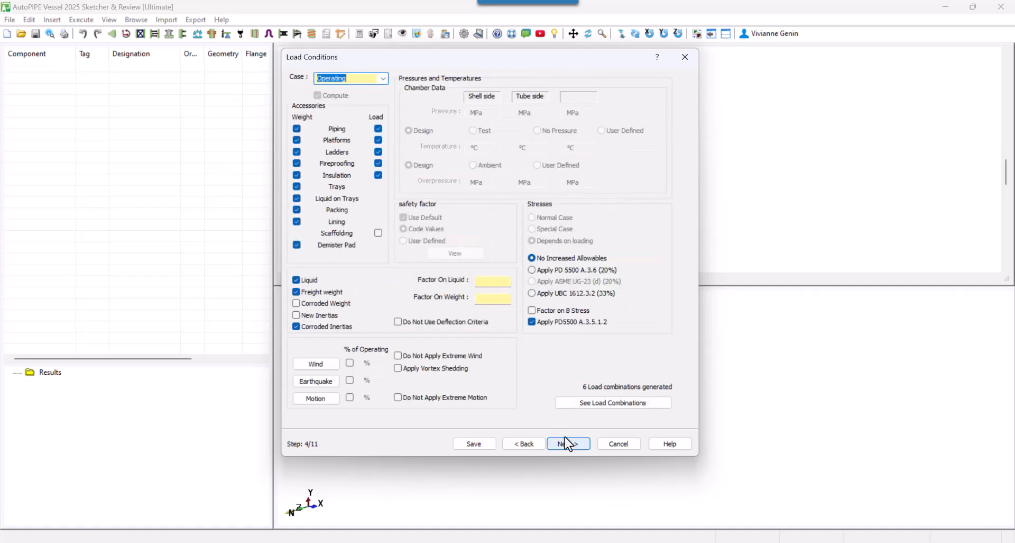
Step: Review the generated load combinations, exclude the Lifted and Erected cases from computation, and leave the operating conditions blank
left_click(612, 402)
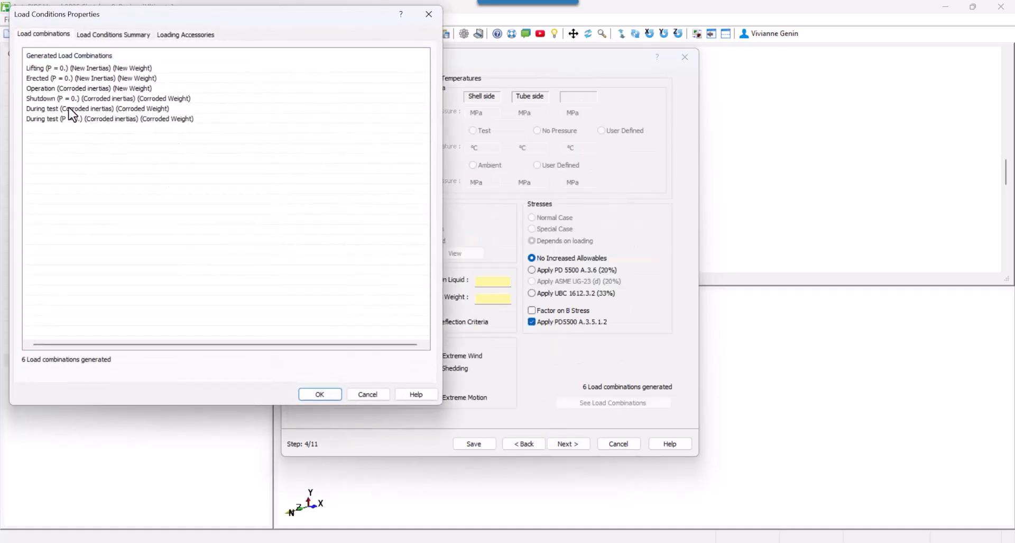
left_click(429, 15)
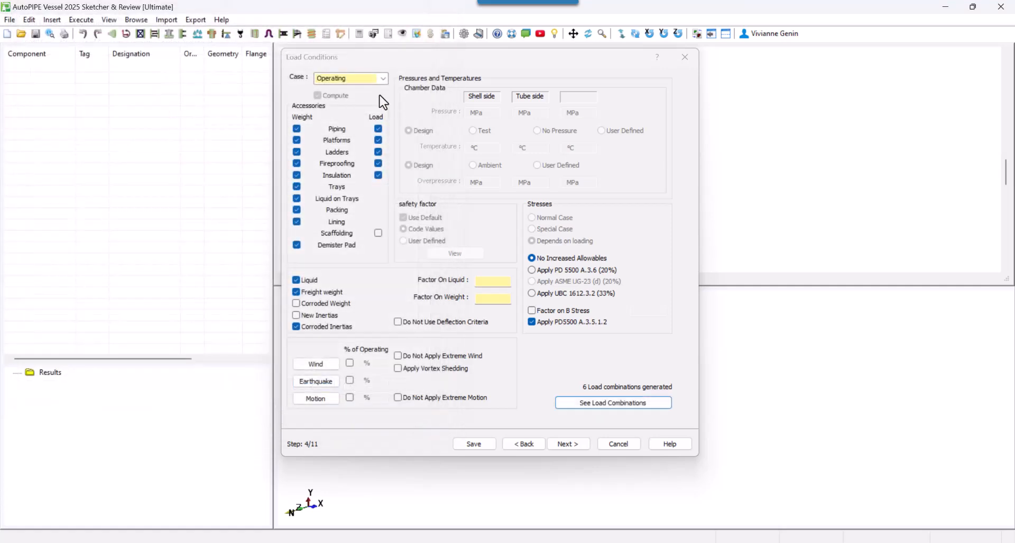
left_click(383, 77)
left_click(338, 92)
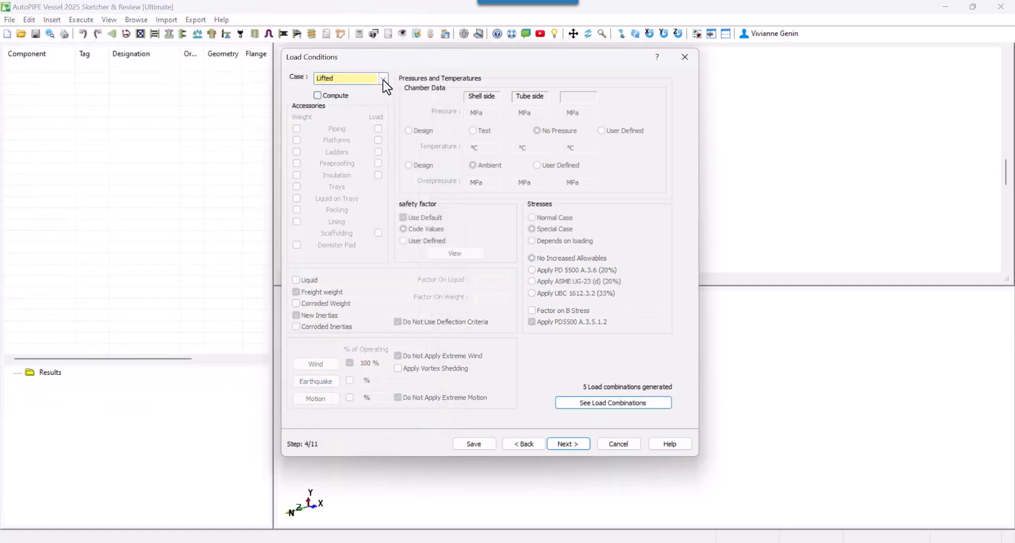
left_click(383, 78)
left_click(338, 96)
left_click(383, 77)
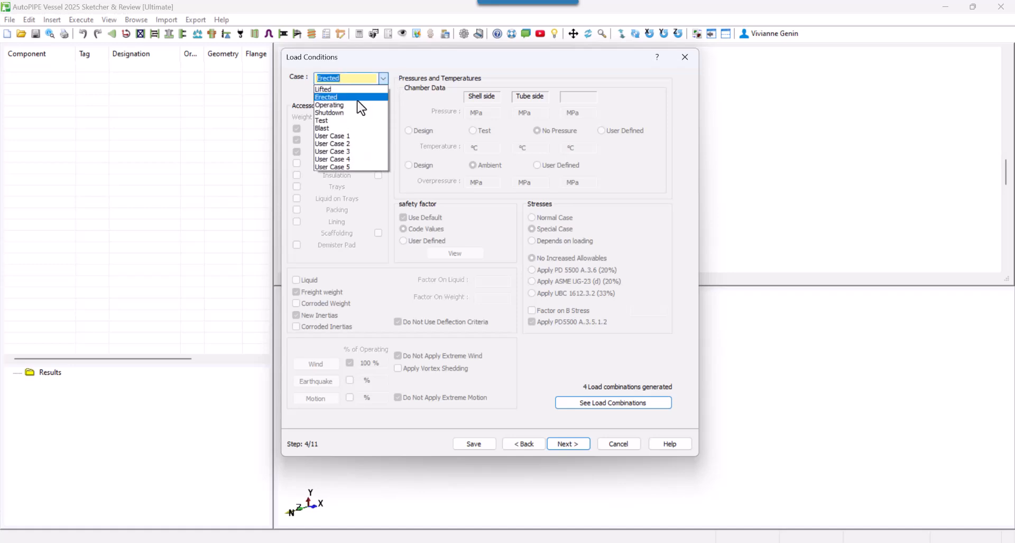
left_click(338, 112)
left_click(580, 447)
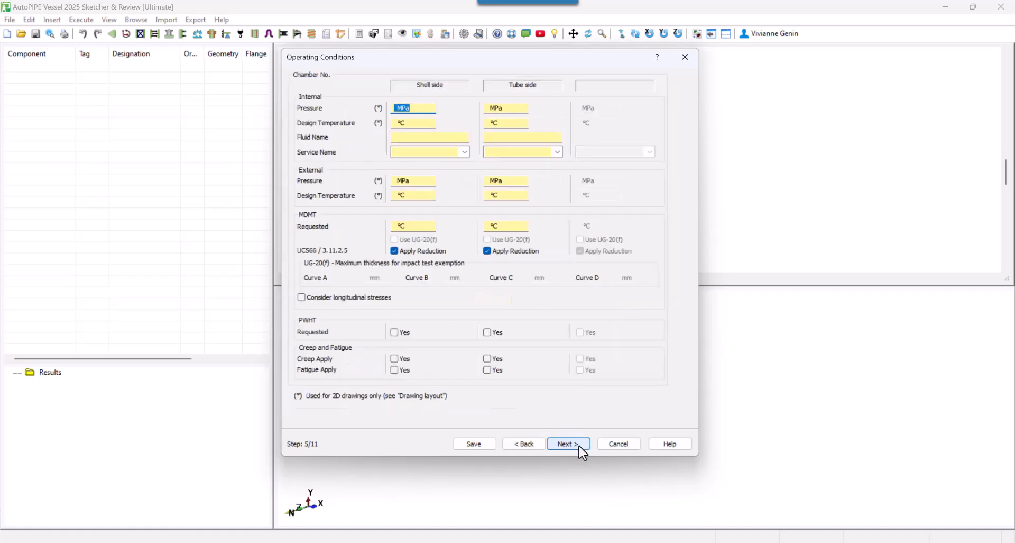
left_click(580, 446)
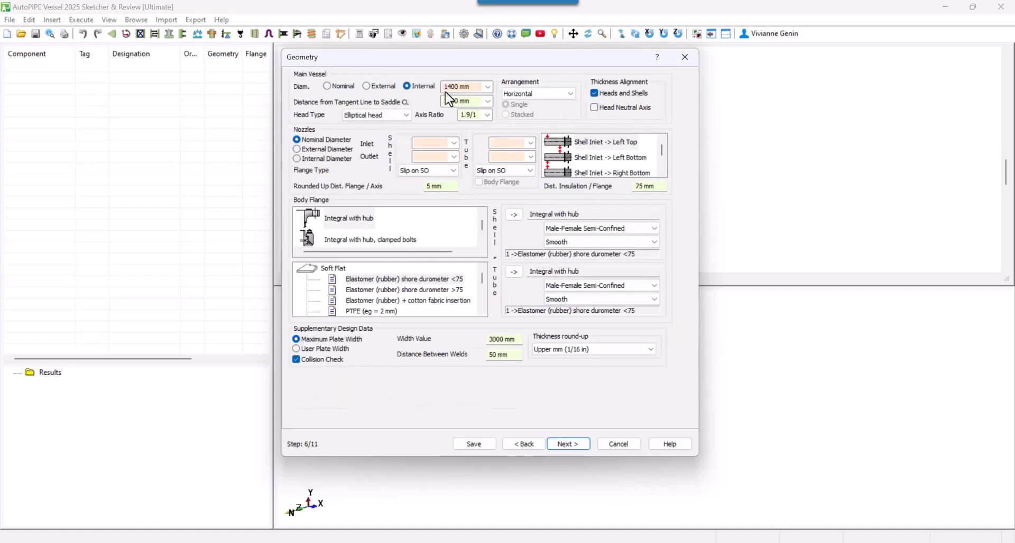
Step: Define the main vessel with an external diameter of 1890 mm, a 1600 mm tangent-line-to-saddle distance and a 2/1 head axis ratio
left_click(378, 88)
left_click(463, 86)
left_click(473, 102)
type("1600")
left_click(487, 115)
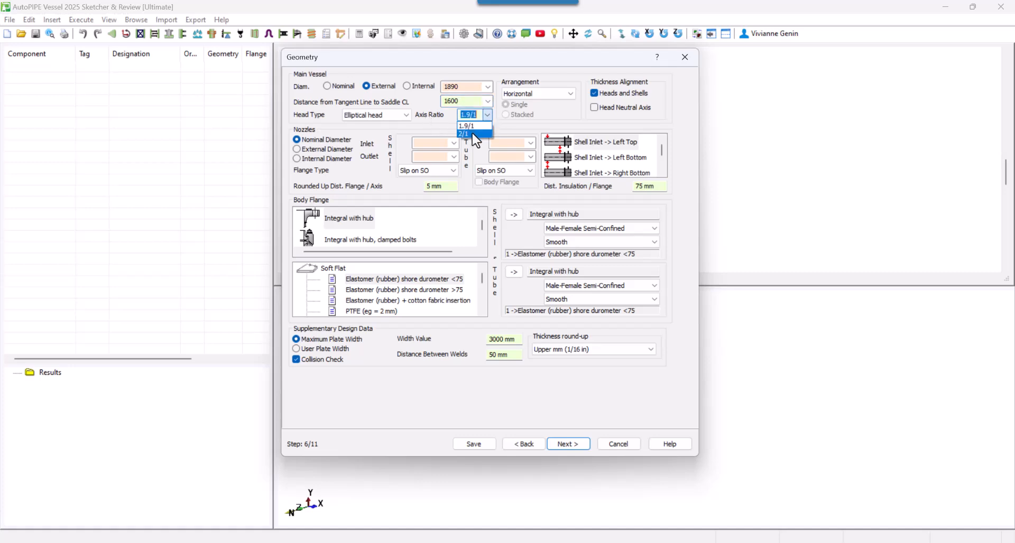
left_click(472, 131)
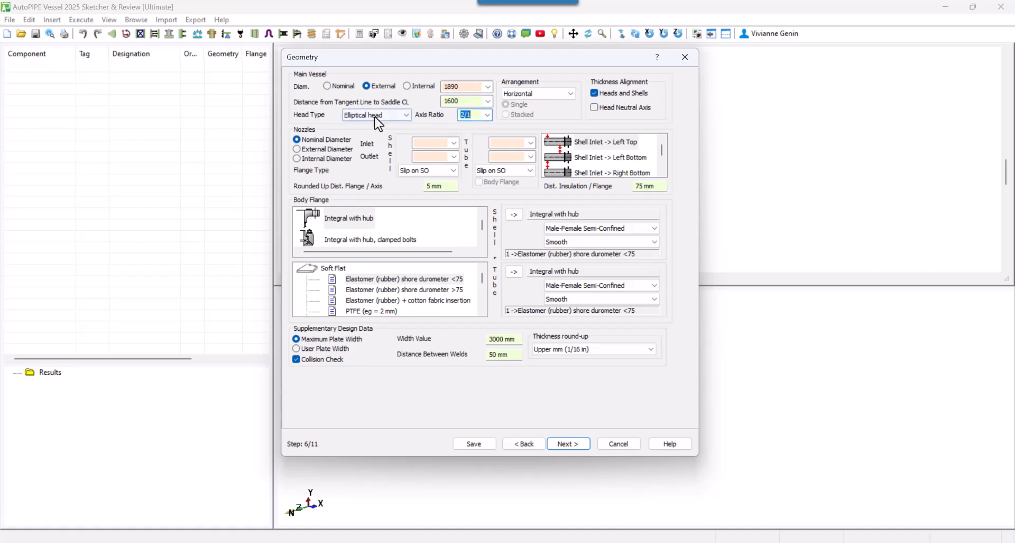
Step: Define welding neck nozzles with nominal diameters of 8 inlet and 10 outlet on the shell side, and 6 for both on the tube side
left_click(429, 144)
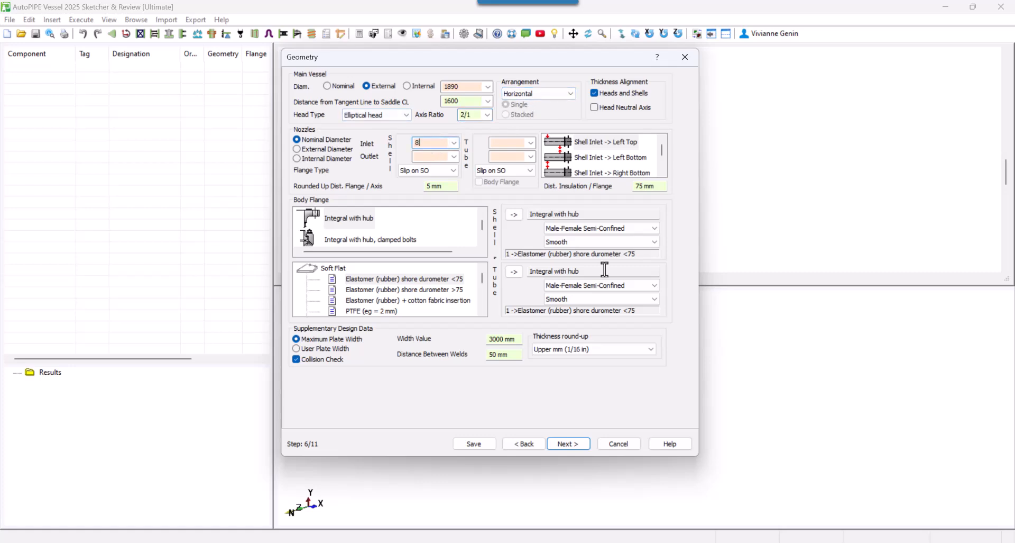
left_click(443, 169)
left_click(429, 189)
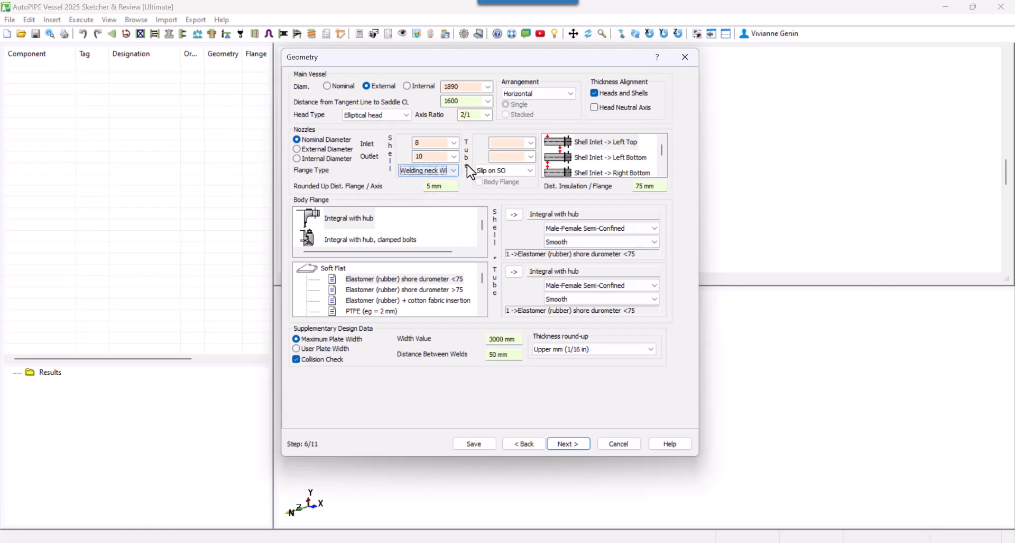
left_click(500, 143)
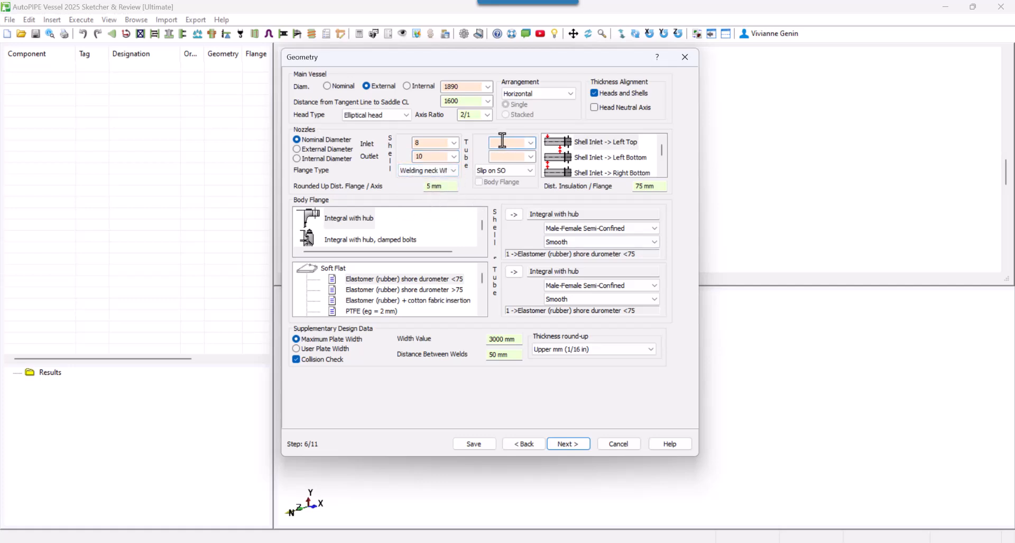
type("6")
left_click(517, 169)
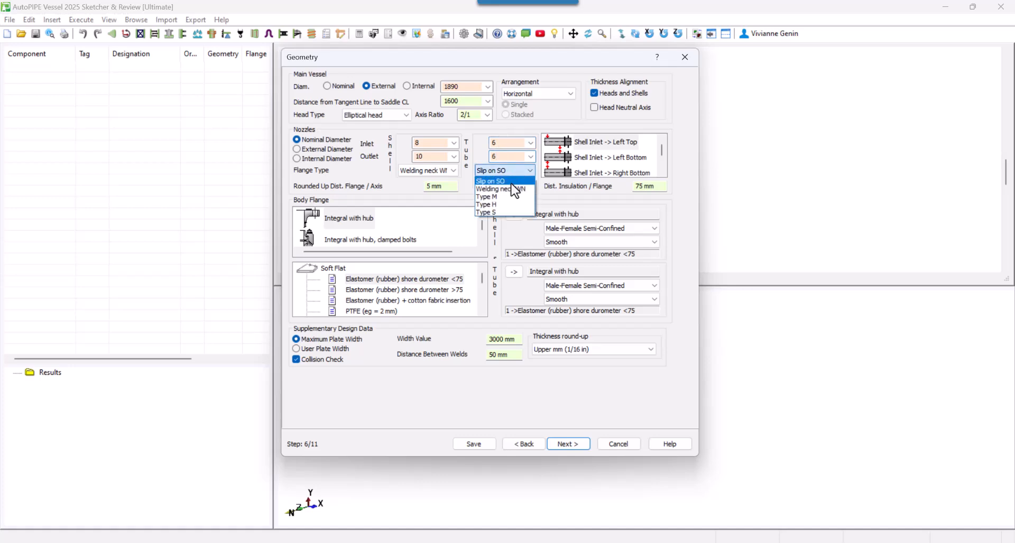
left_click(515, 190)
Step: Assign the Soft Steel flat metal gasket to the shell and tube body flanges, and set the maximum plate width to 8000 mm
double_click(331, 267)
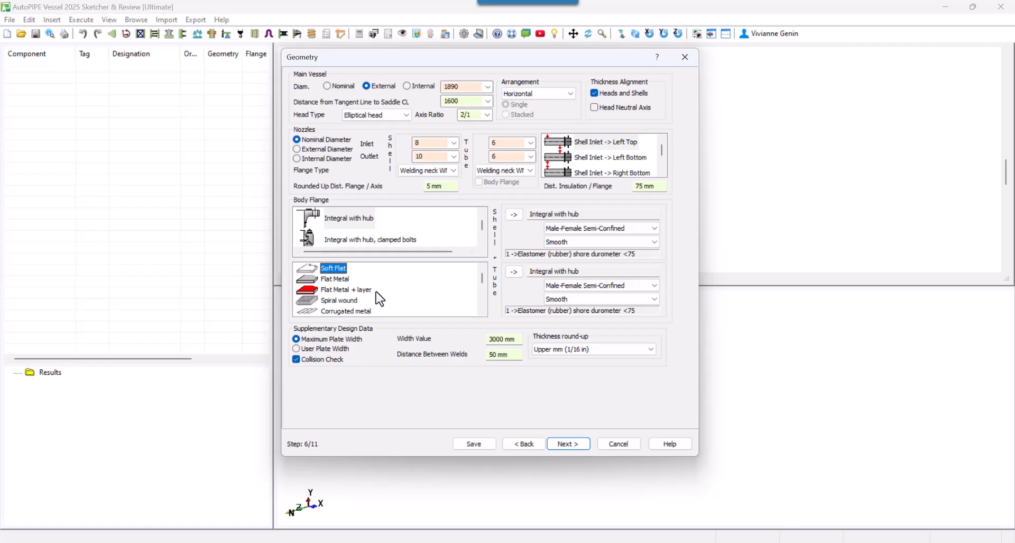
left_click(344, 279)
double_click(341, 276)
left_click(362, 309)
left_click(515, 273)
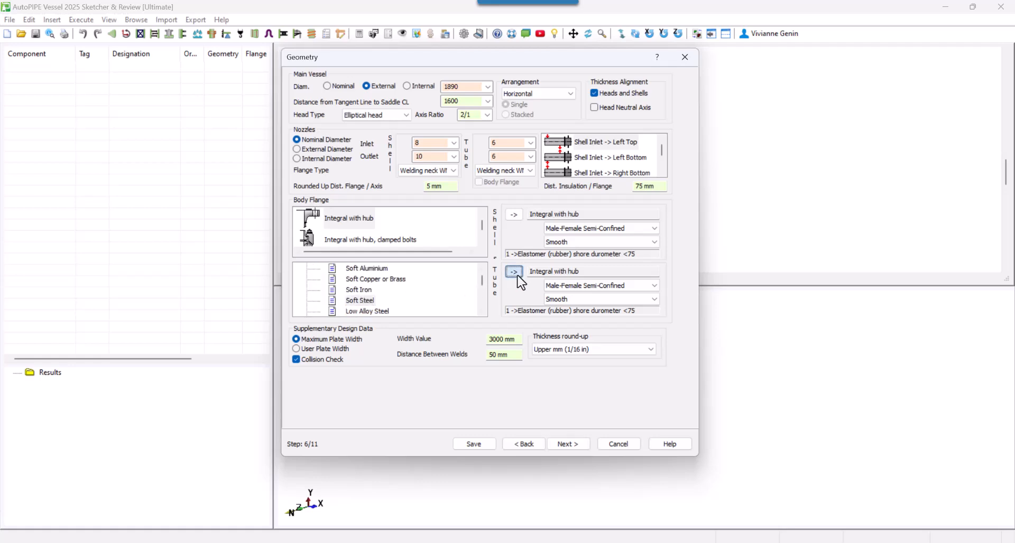
left_click(514, 215)
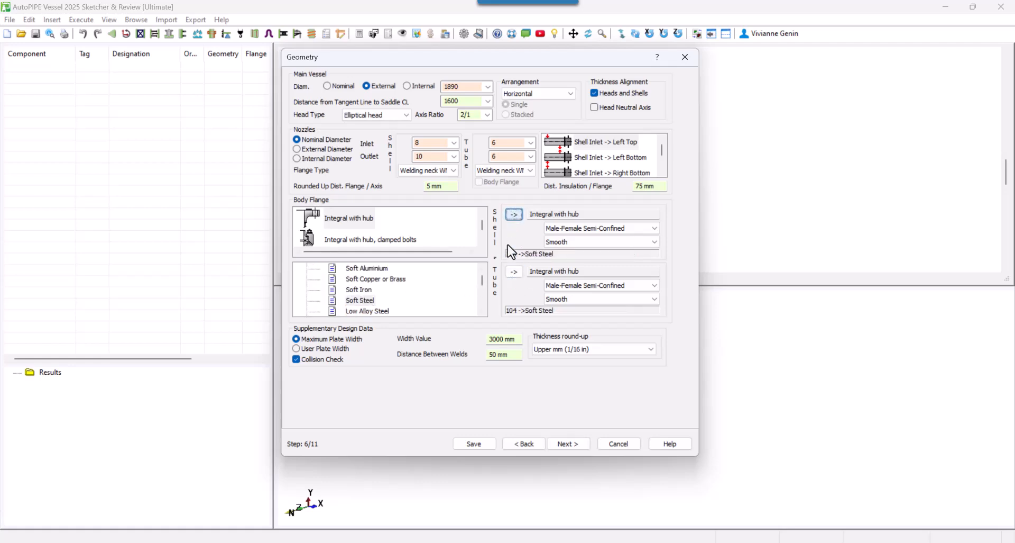
left_click(493, 339)
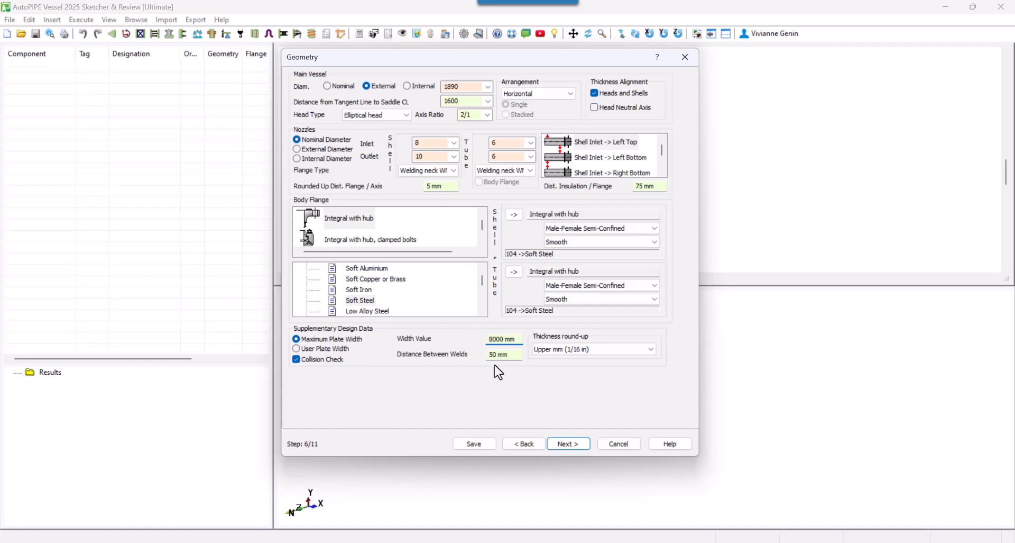
left_click(561, 444)
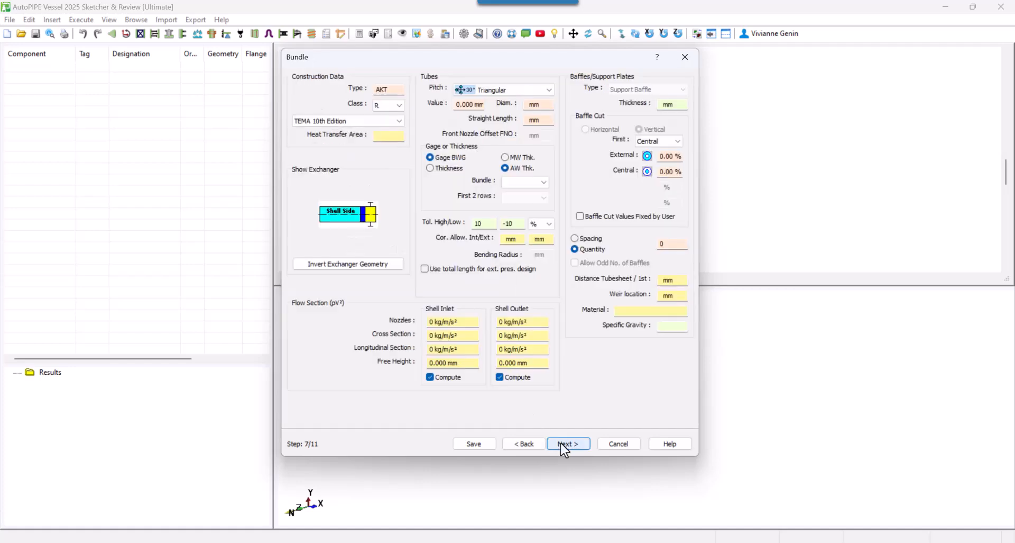
Step: Specify TEMA 10th Edition, class R, for the bundle construction, with tube gage based on AW Thk
left_click(505, 168)
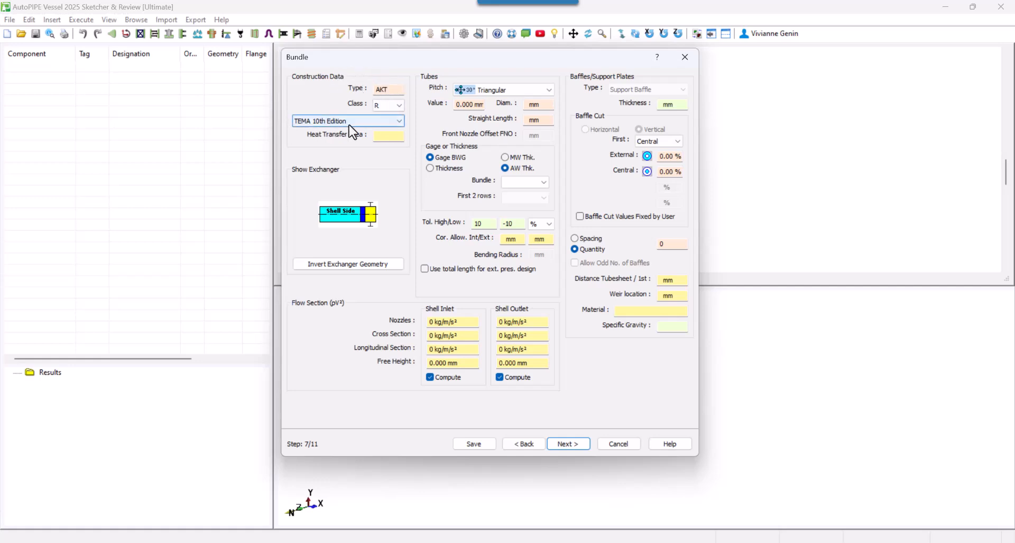
left_click(329, 122)
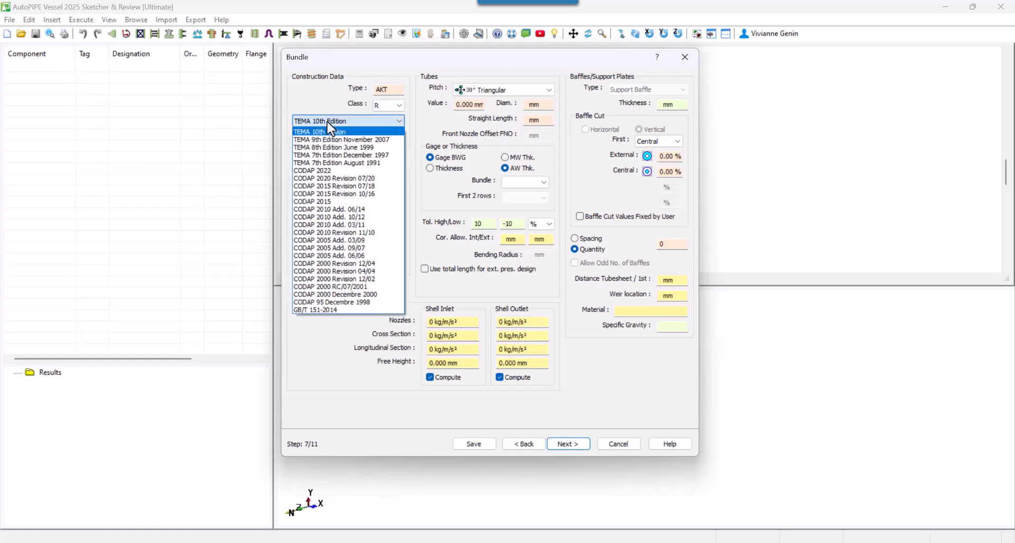
left_click(329, 131)
left_click(376, 106)
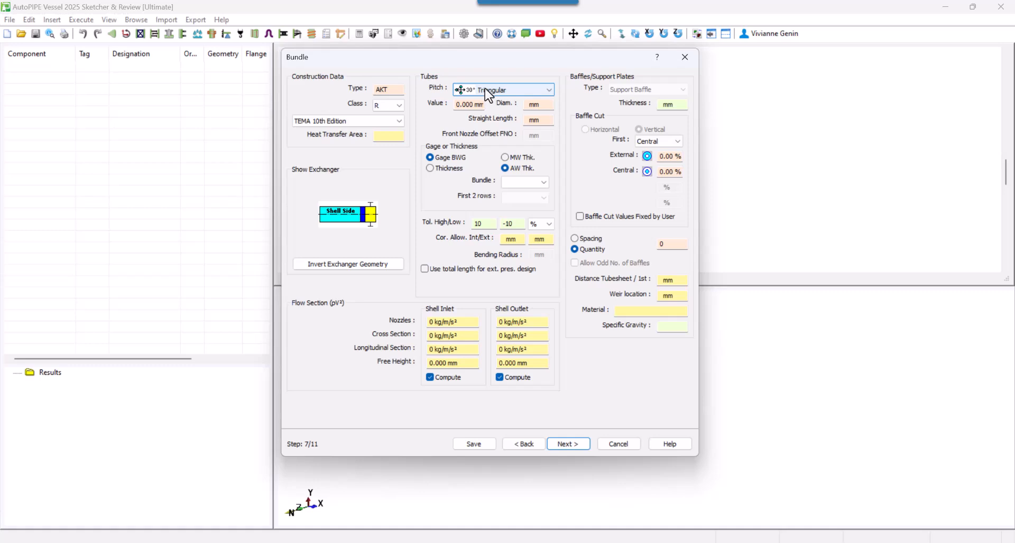
Step: Define the bundle tubes with a 37.5 mm pitch, 30 mm diameter, 6541 mm straight length and BWG gage 12 (2.769)
double_click(465, 104)
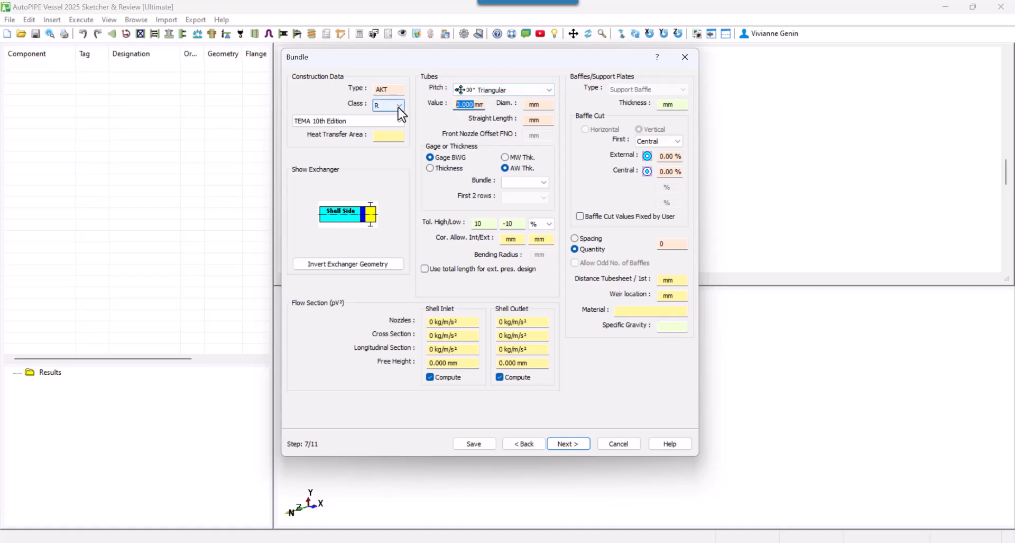
type("37.")
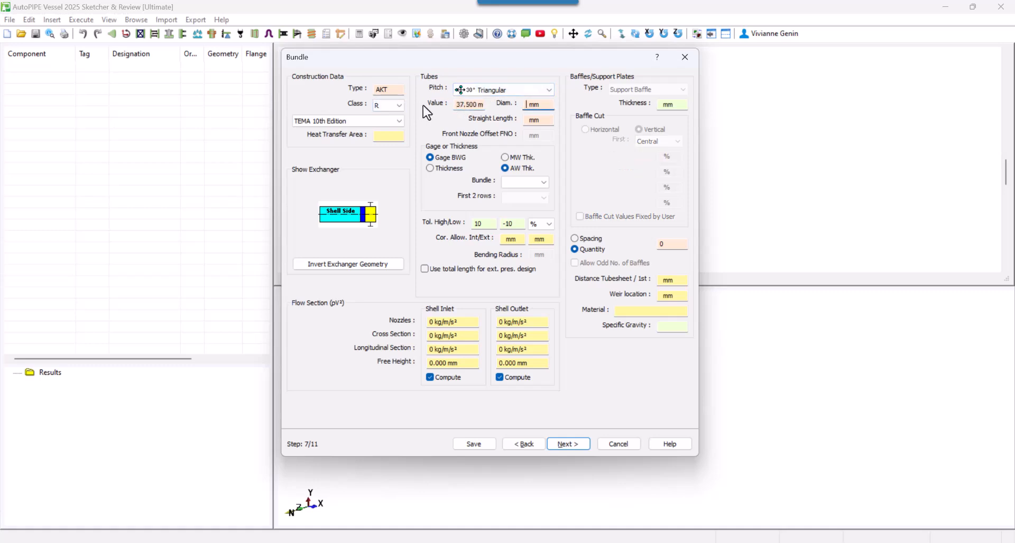
type("30")
key("Tab")
left_click(528, 182)
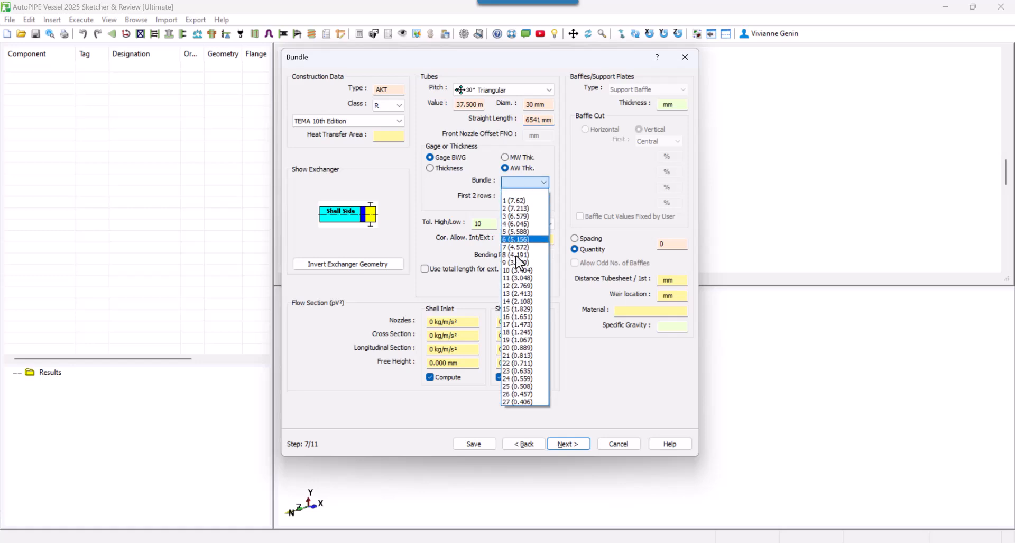
left_click(524, 286)
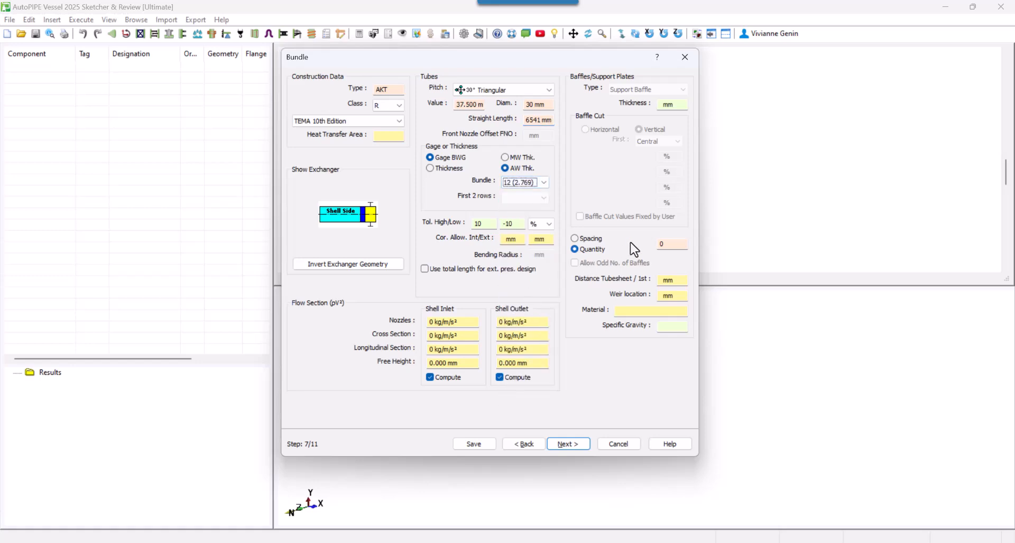
Step: Set the support baffle quantity to 5 and fill in the weir location
left_click(668, 244)
type("5")
left_click(666, 295)
left_click(575, 443)
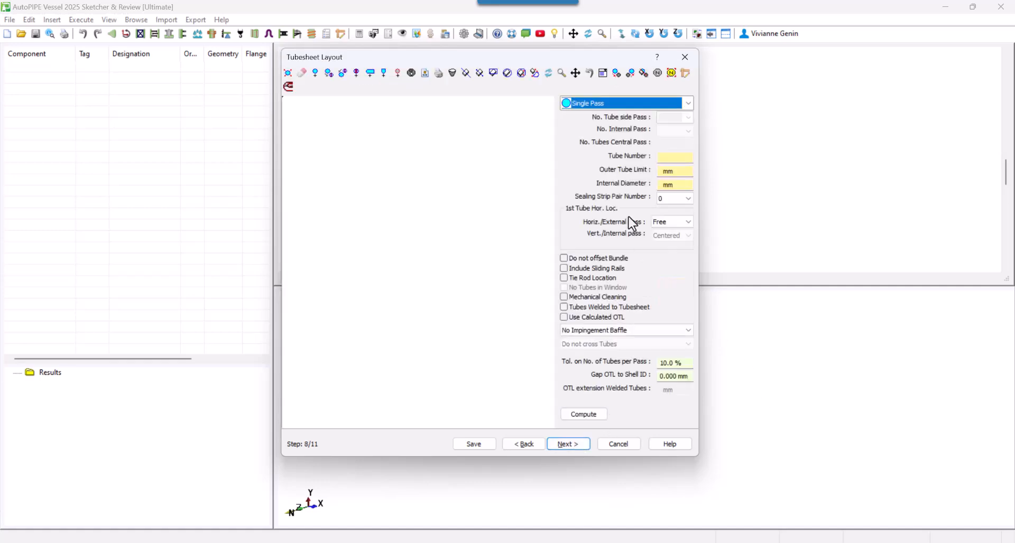
Step: Compute a 2 Pass tubesheet layout with 600 tubes
left_click(688, 104)
left_click(661, 127)
left_click(671, 158)
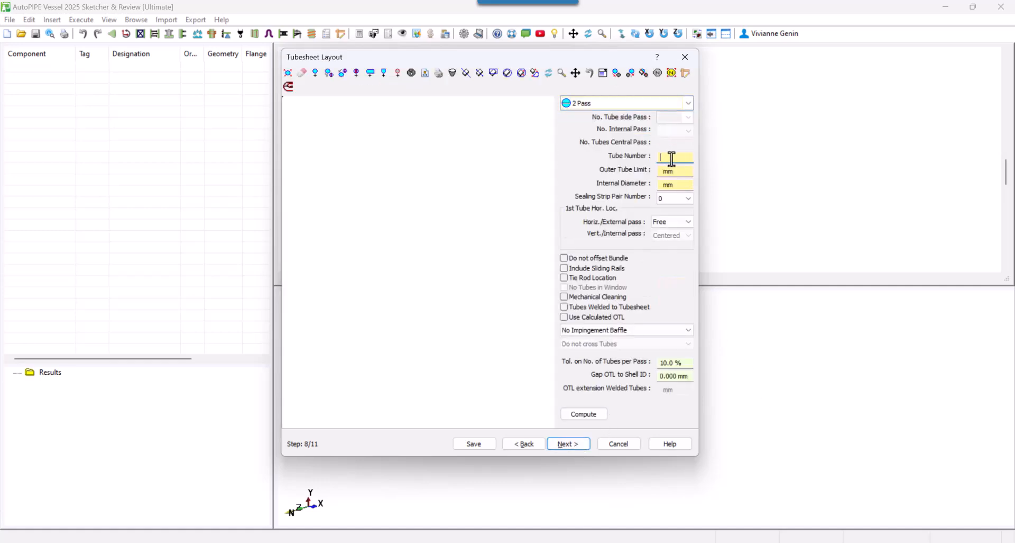
left_click(587, 415)
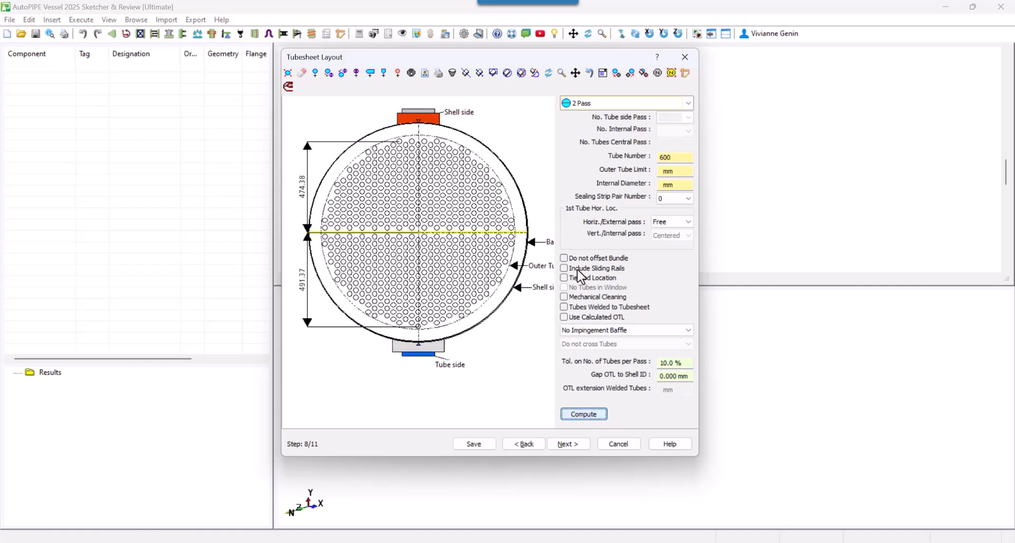
left_click(576, 443)
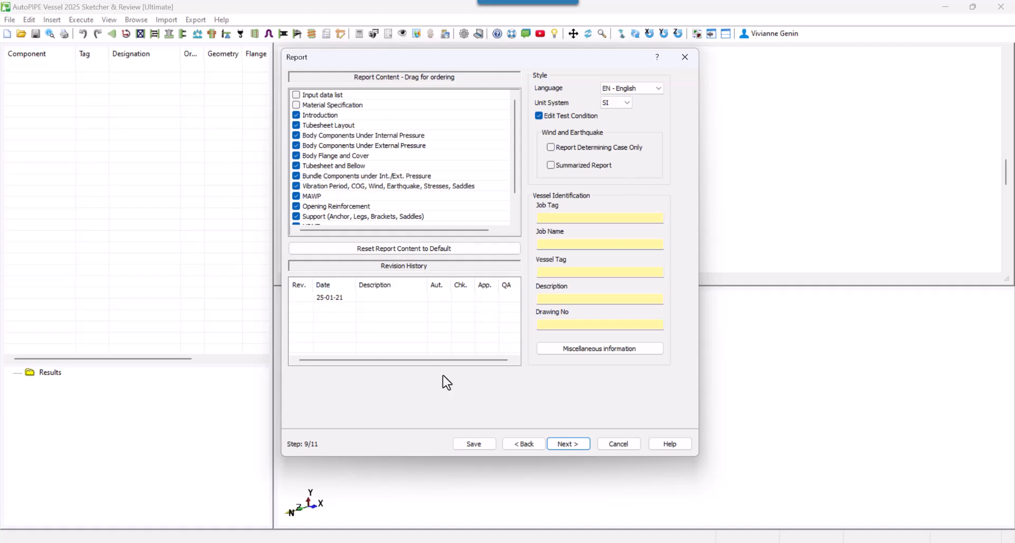
Step: Accept the default report settings and the carbon steel shell-side materials for ASME VIII div 2
left_click(561, 447)
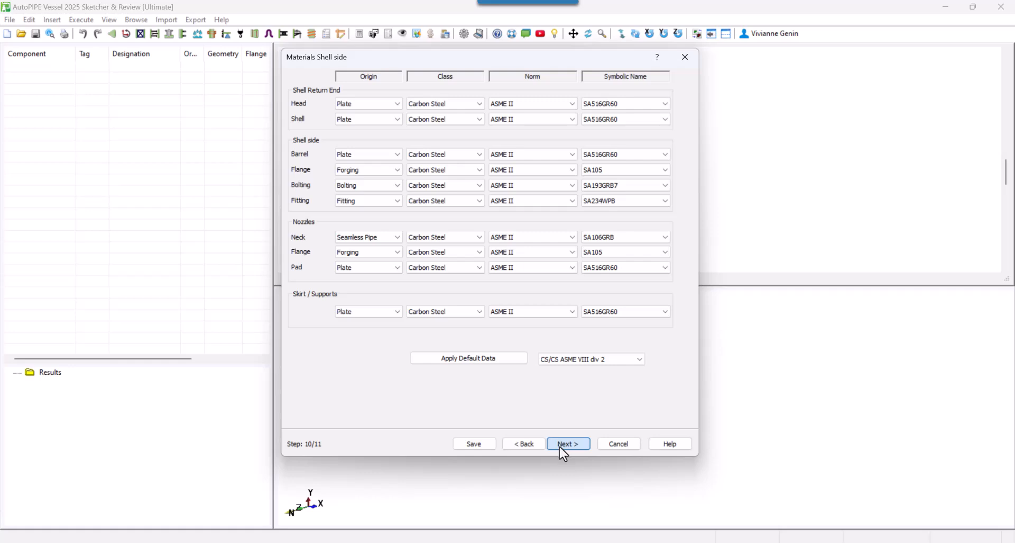
left_click(559, 446)
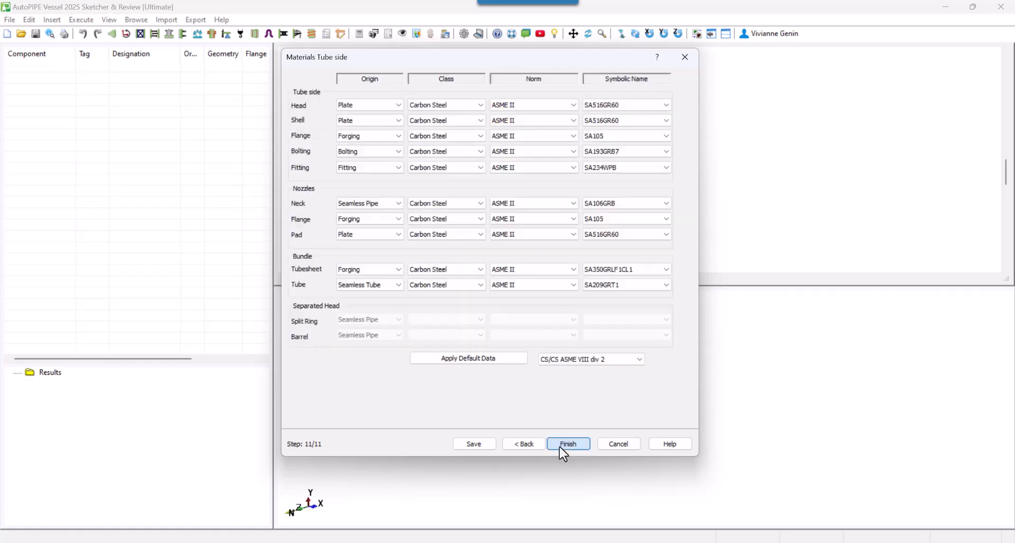
Step: Finish the design wizard and enter a new length for the main shell barrel 31.05
left_click(560, 445)
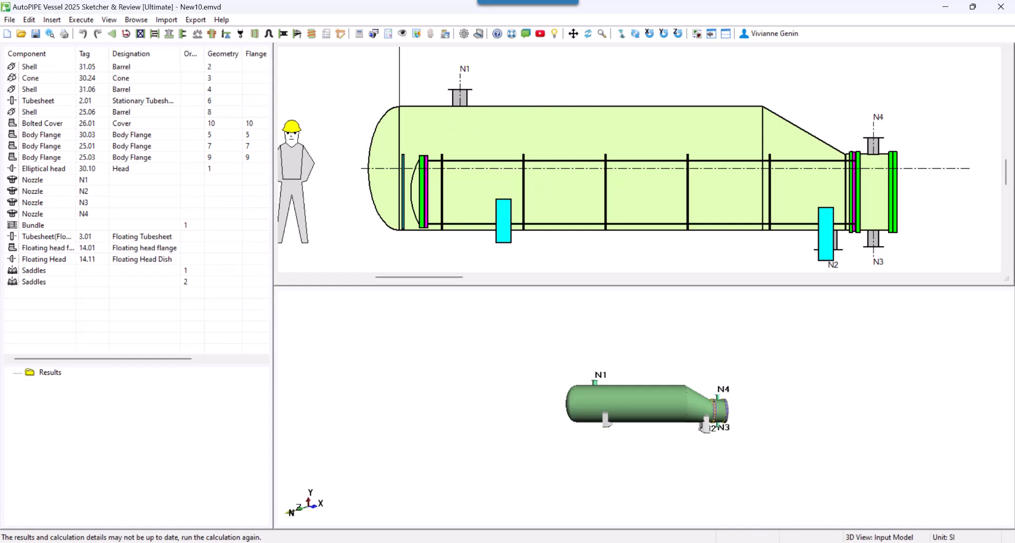
double_click(564, 134)
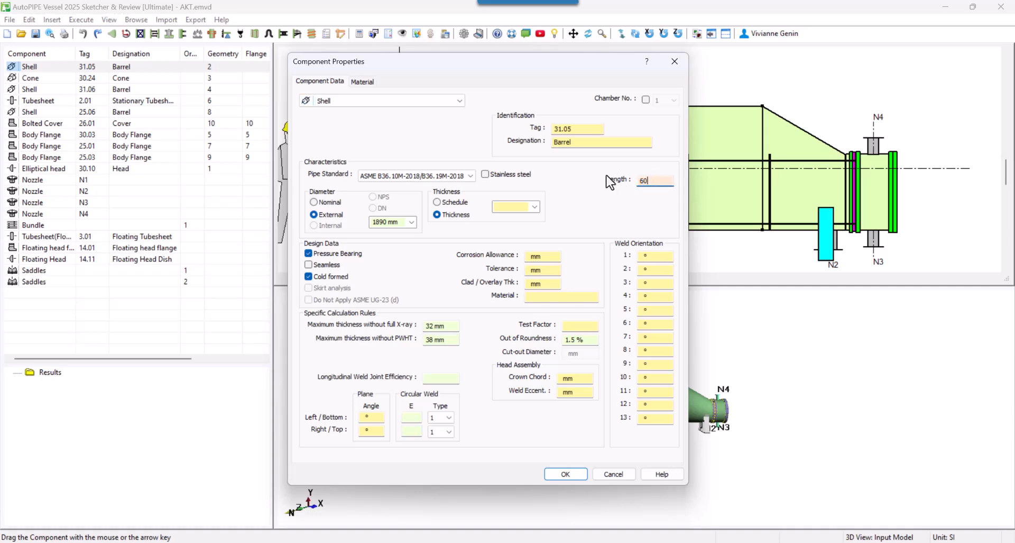
key("Return")
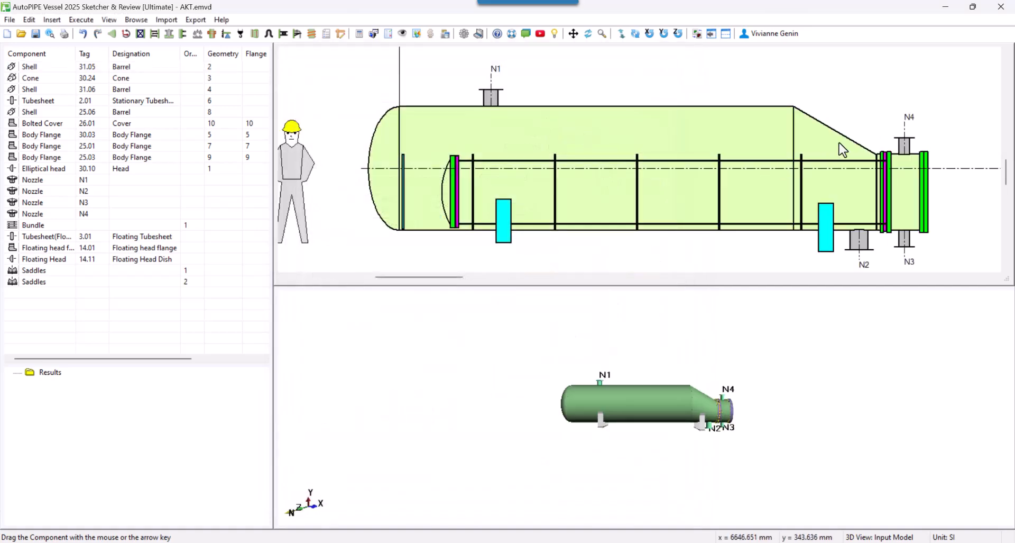
Step: Define the cone by length instead of apex angle, set it to 910 mm, and enter the large base knuckle radius
left_click(843, 149)
double_click(843, 150)
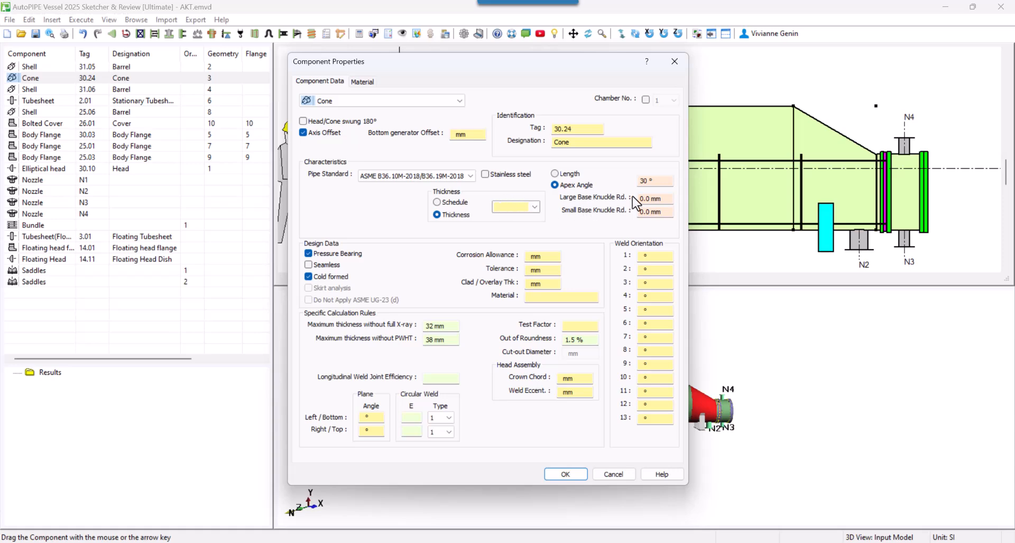
left_click(570, 174)
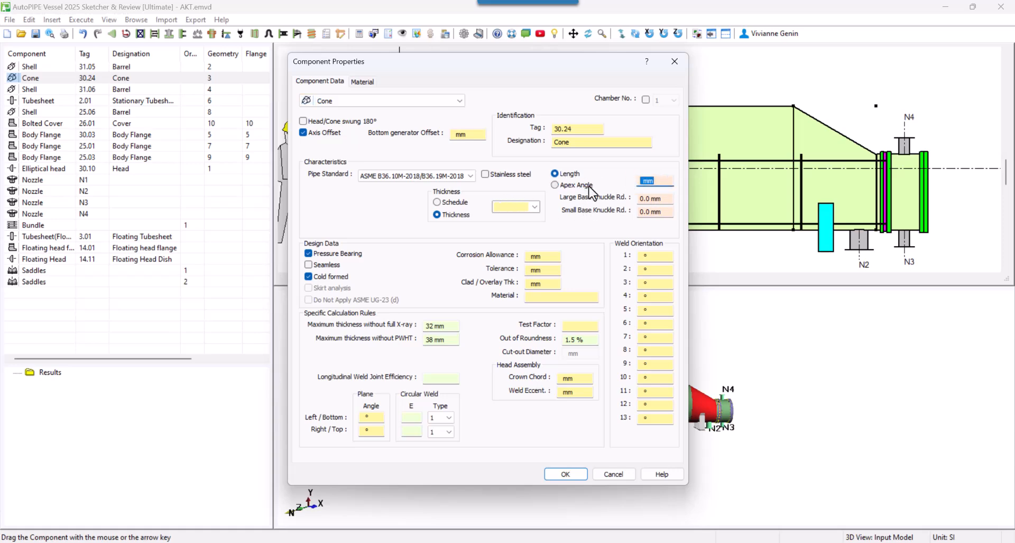
left_click(662, 198)
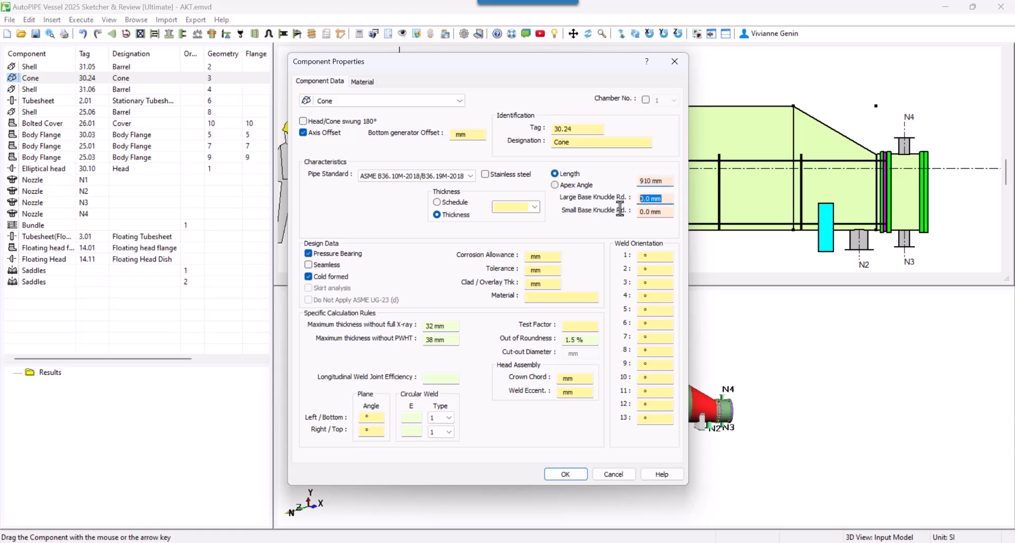
type("15")
left_click(558, 472)
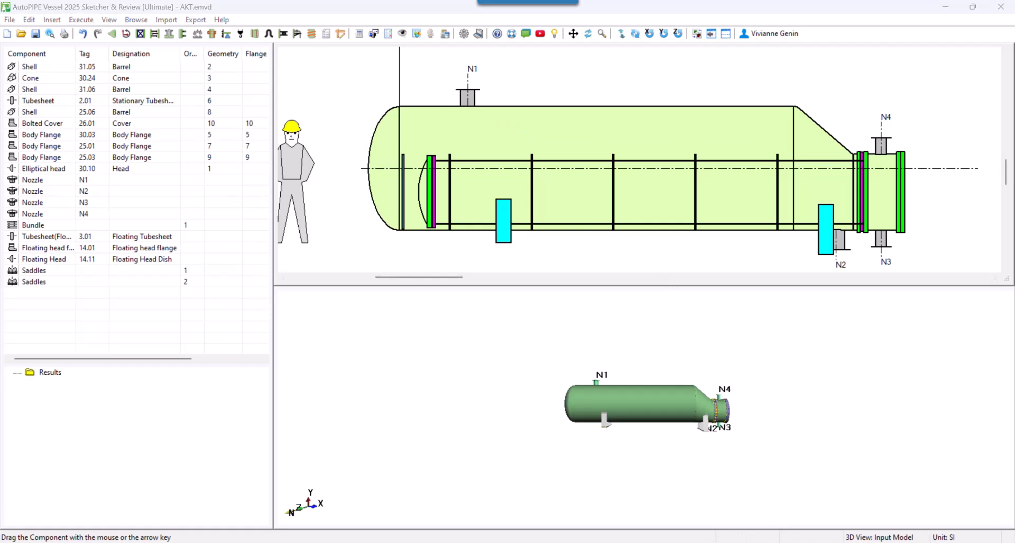
Step: Set the location of shell inlet nozzle N1 to 2040 mm
left_click(467, 97)
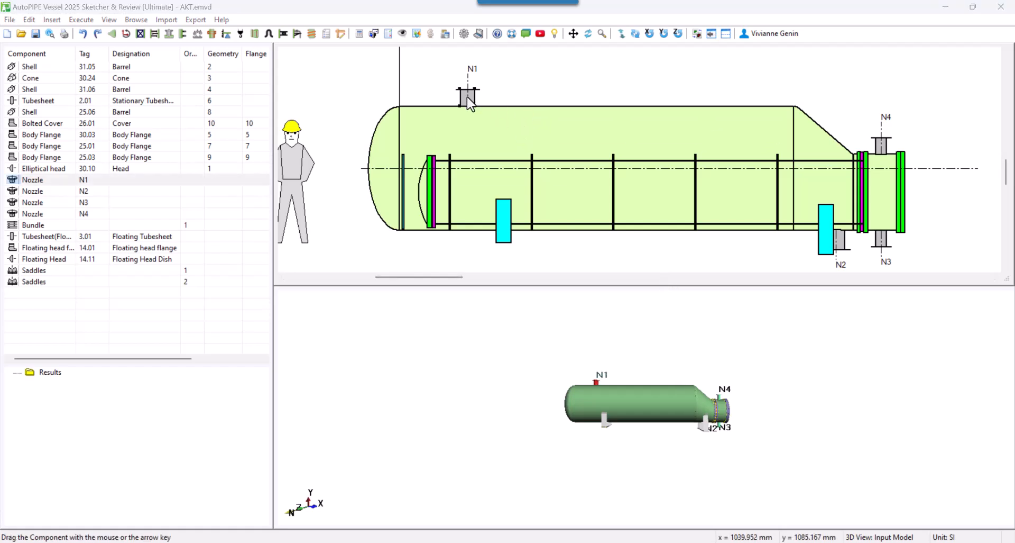
double_click(467, 97)
left_click(467, 370)
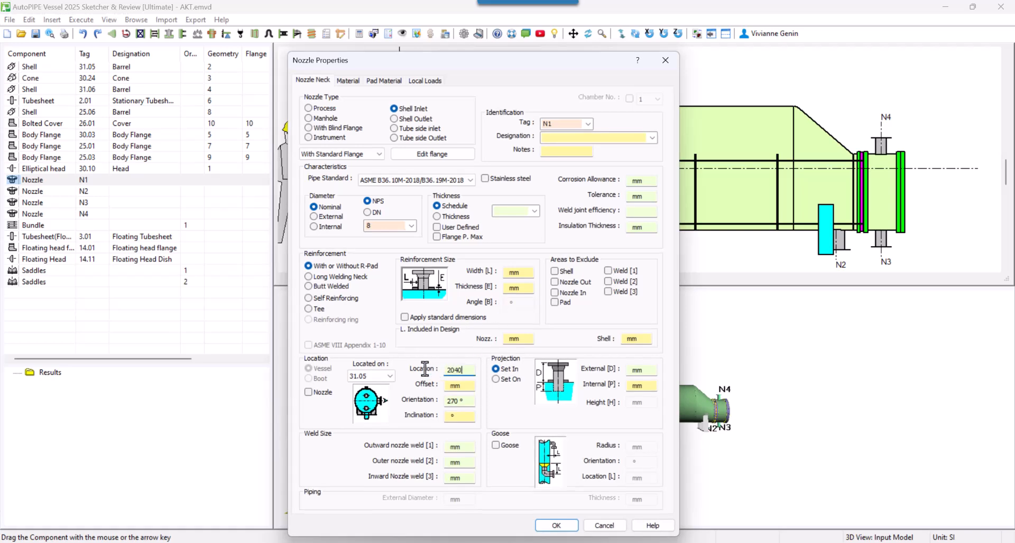
key("Return")
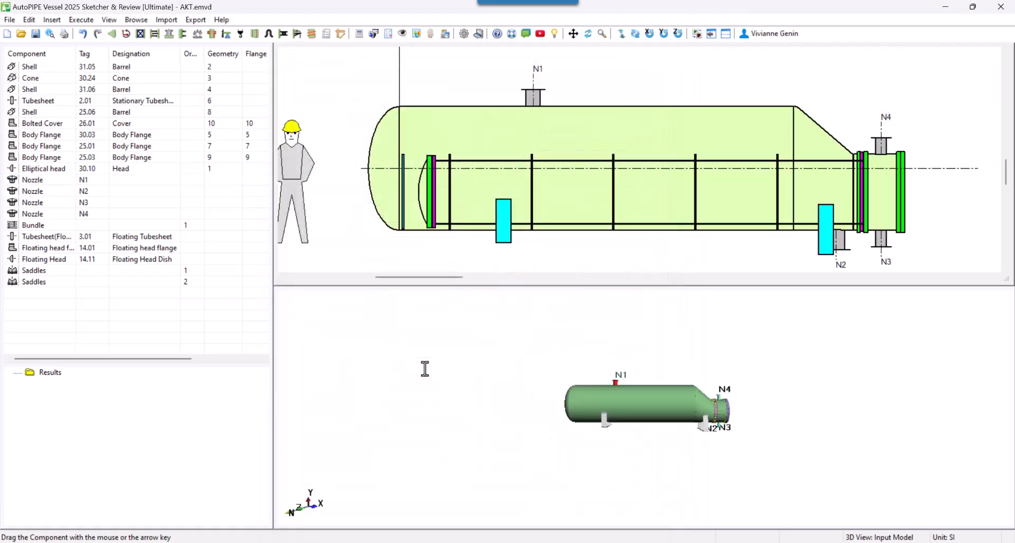
Step: Duplicate nozzle N1 with the tag N1-2 and locate the copy near the cone end of the main barrel
right_click(539, 107)
left_click(511, 186)
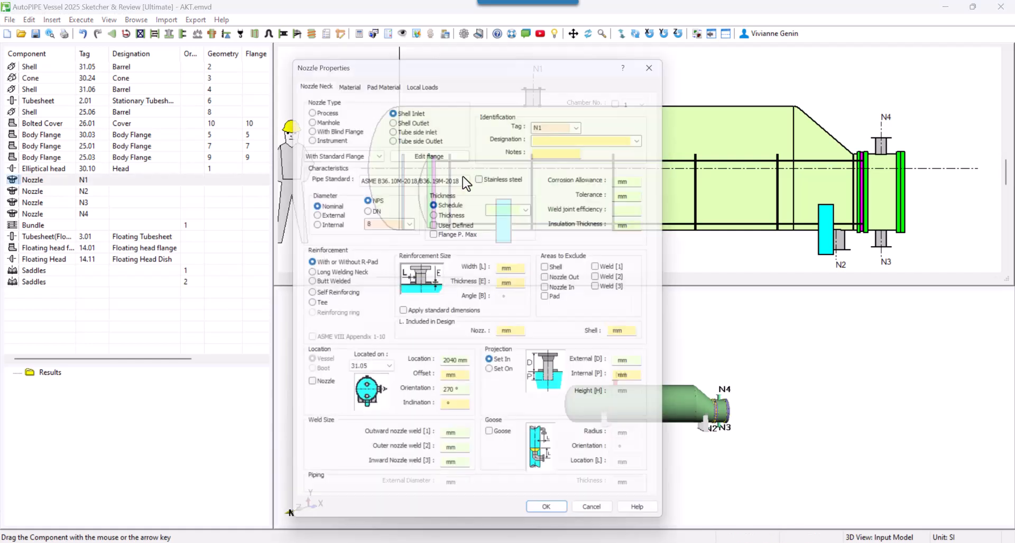
left_click(553, 124)
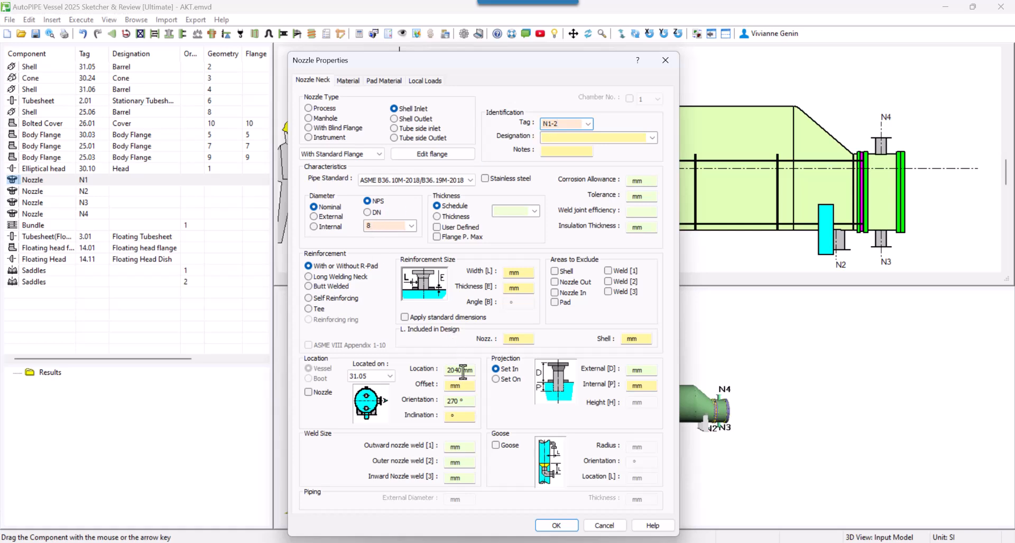
left_click_drag(460, 369, 370, 371)
type("509")
left_click(553, 526)
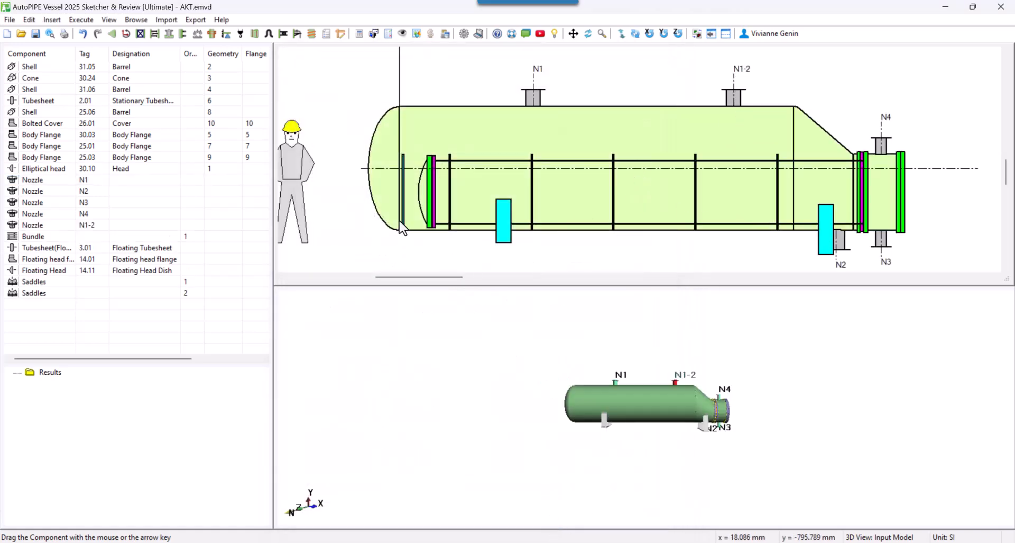
Step: Insert a process nozzle tagged N5 with NPS 6, a 300 mm location and a 90° orientation
left_click(52, 19)
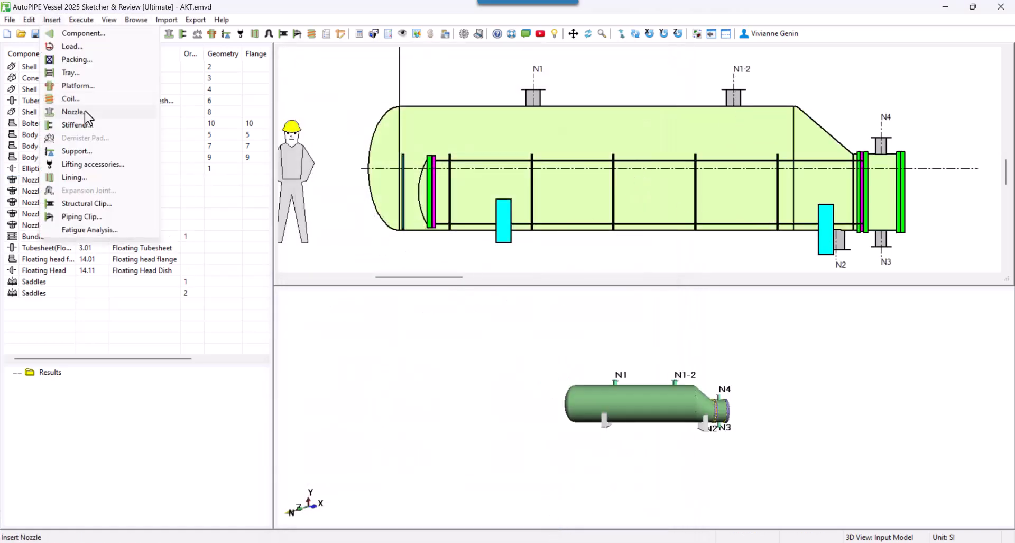
left_click(86, 118)
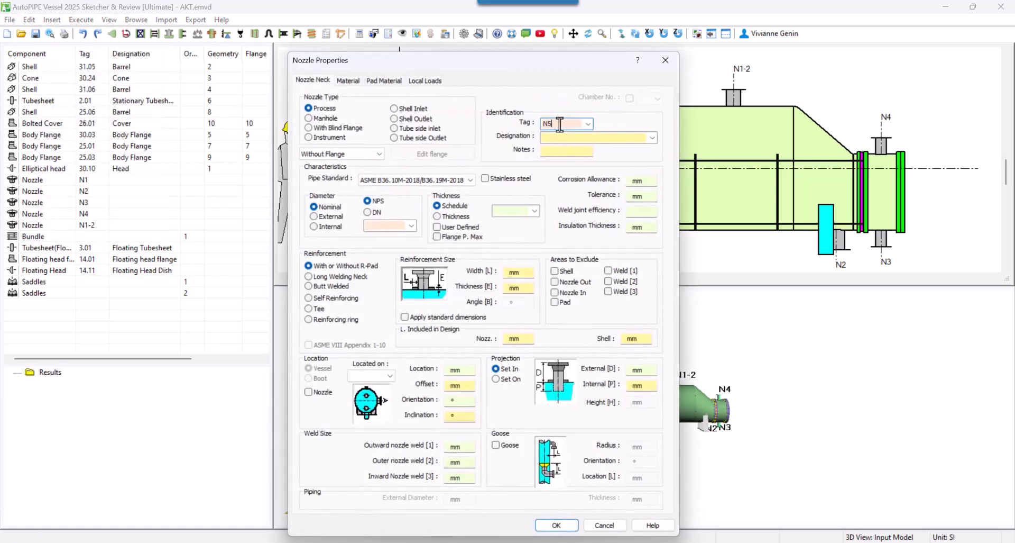
left_click(411, 226)
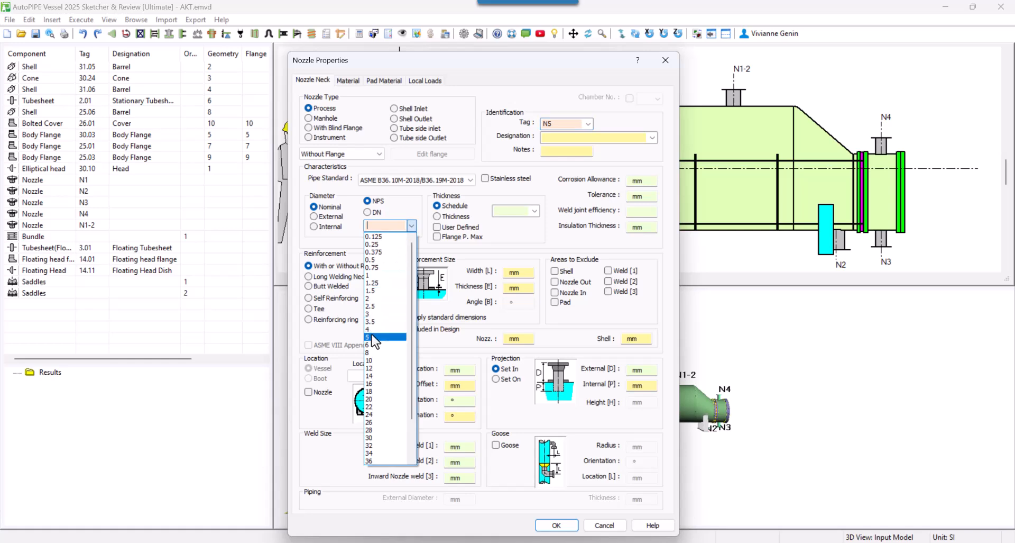
left_click(376, 344)
left_click(458, 371)
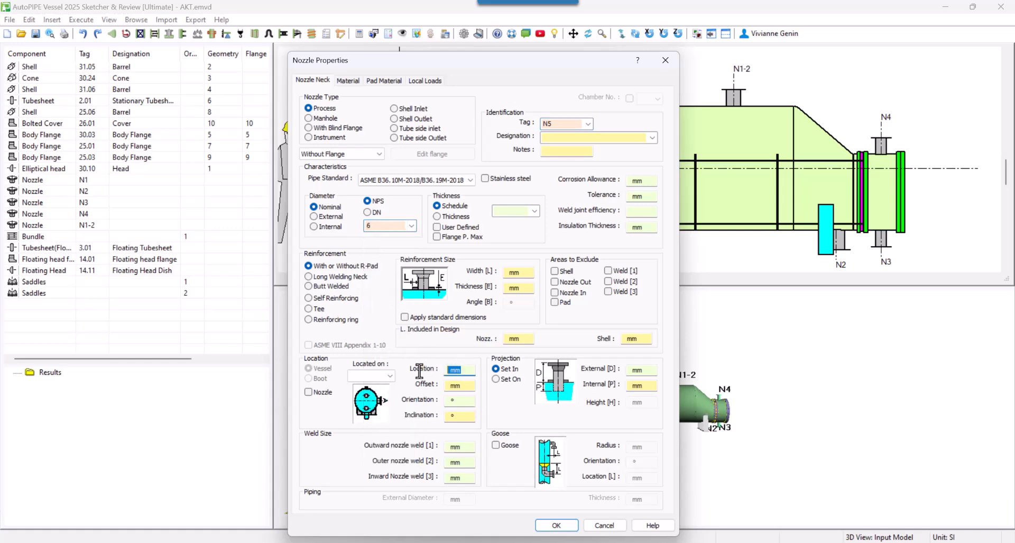
left_click(454, 400)
Step: Give nozzle N5 a goose with a 150 mm radius and a 300 mm location
left_click(529, 451)
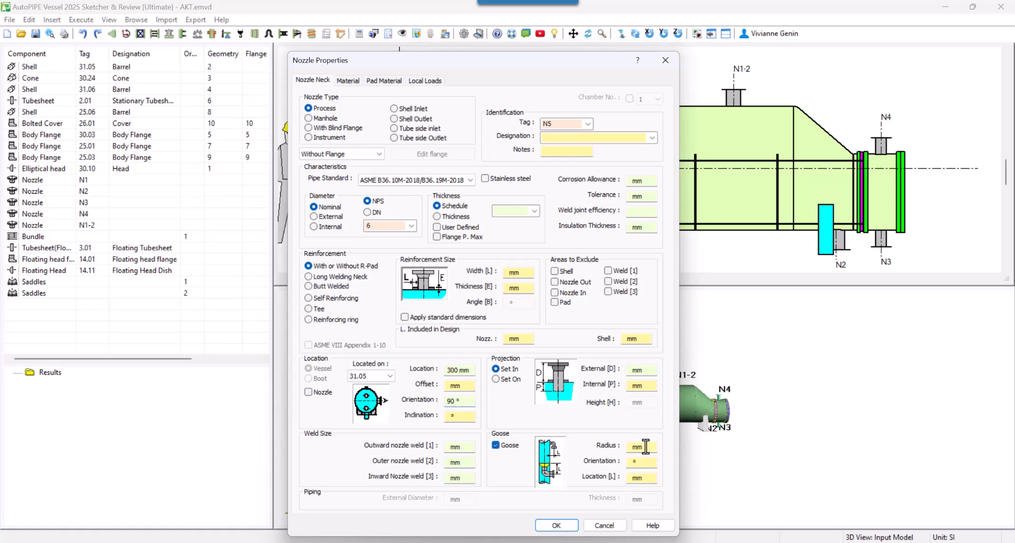
key("Tab")
key("Tab")
key("Tab")
type("300")
Step: Add a standard flange to nozzle N5 as Welding neck WN with nominal diameter 6
left_click(355, 154)
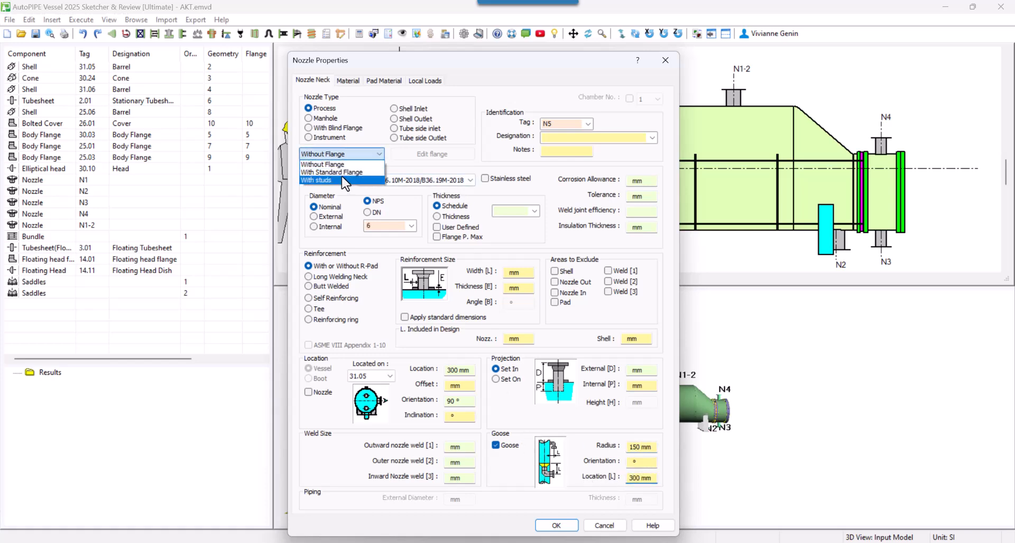
left_click(333, 172)
left_click(433, 153)
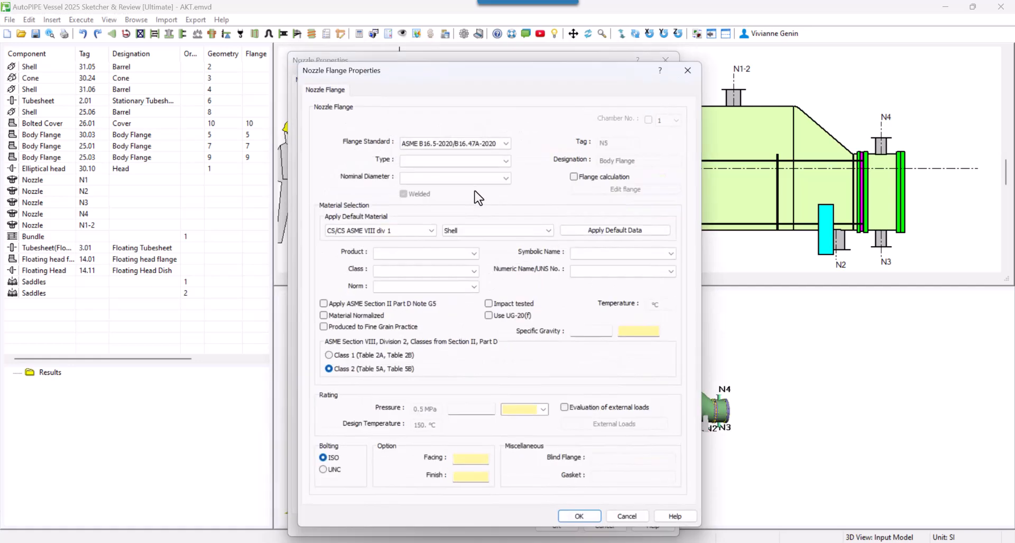
left_click(455, 160)
left_click(429, 179)
left_click(446, 178)
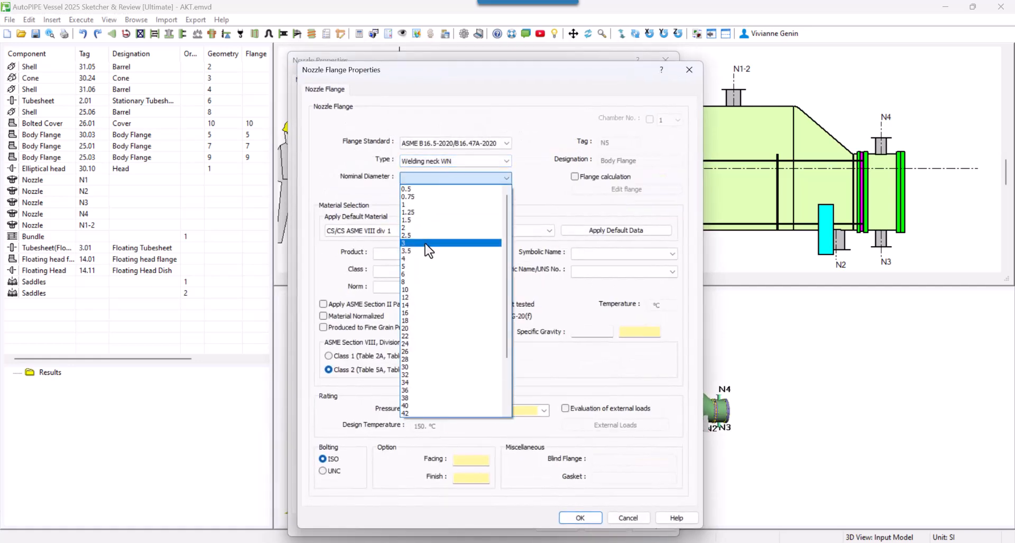
left_click(417, 273)
Step: Apply the default Nozzle Flange material of CS/CS ASME VIII div 1 to the N5 flange
left_click(504, 231)
left_click(491, 280)
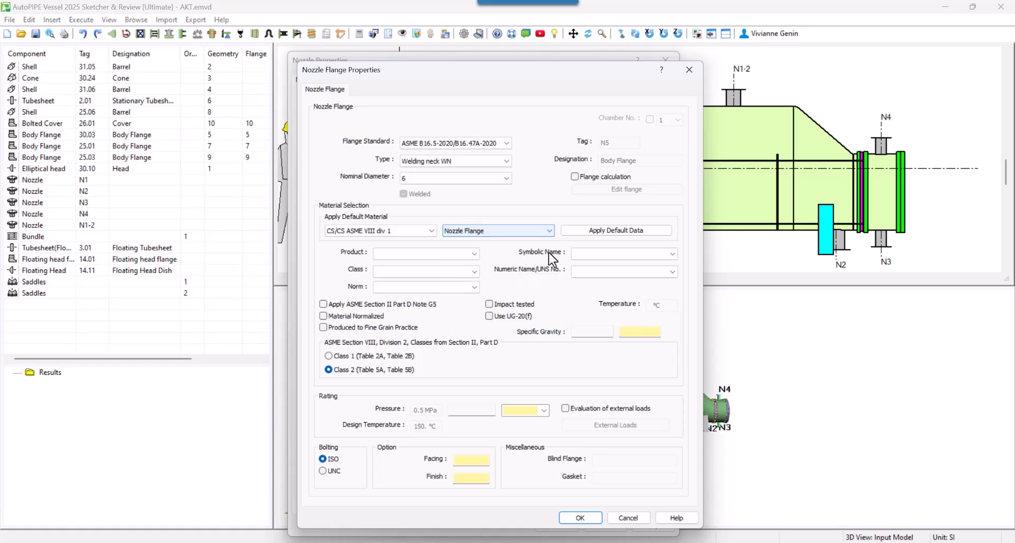
left_click(616, 230)
left_click(580, 516)
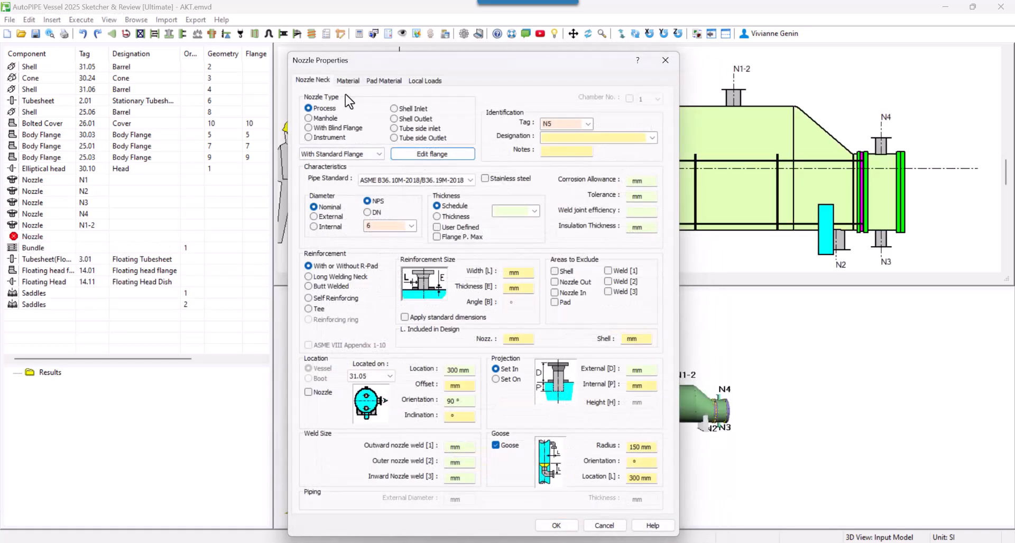
Step: Apply the default Nozzle Neck material and default pad material to nozzle N5, and accept the nozzle
left_click(484, 122)
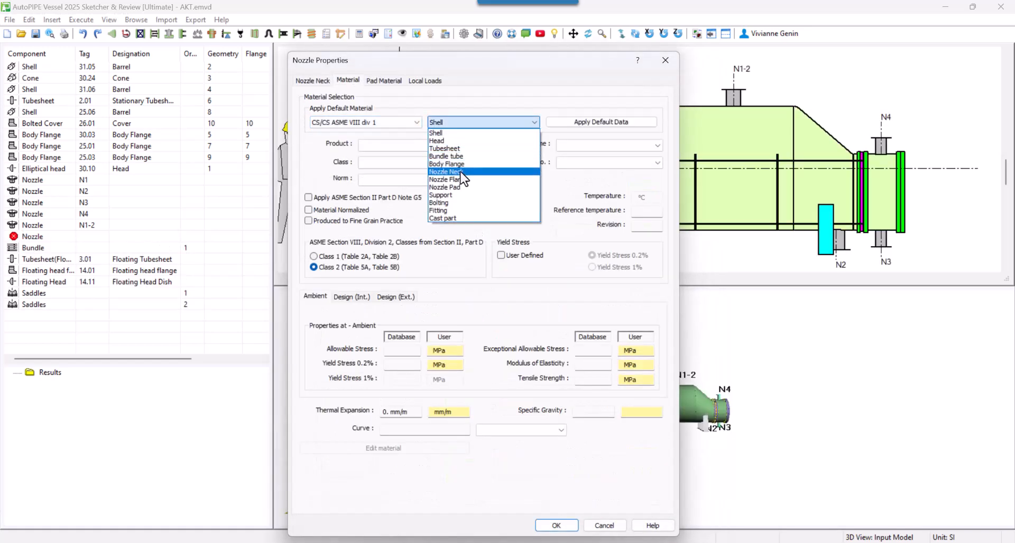
left_click(523, 166)
left_click(582, 123)
left_click(384, 80)
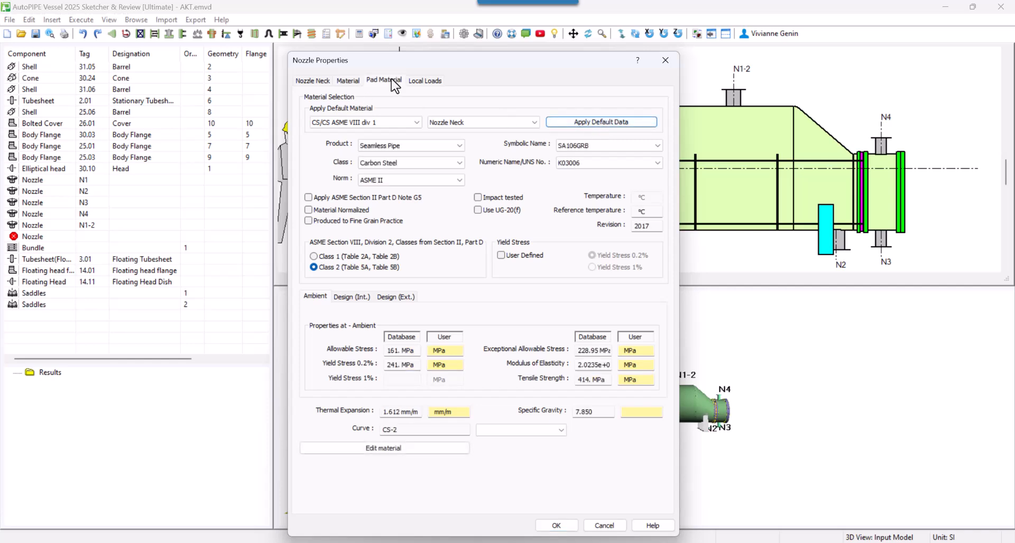
left_click(584, 121)
left_click(556, 524)
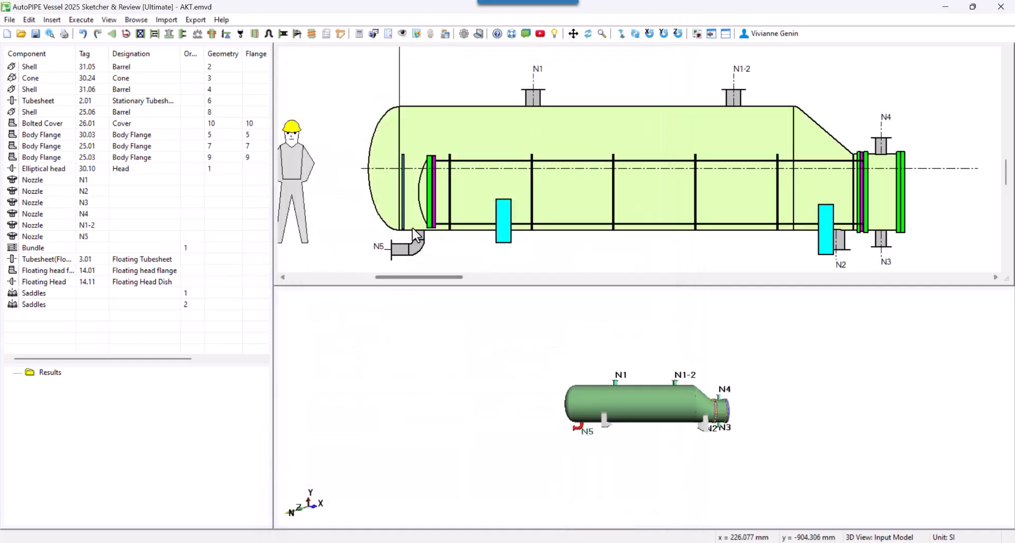
Step: Set the location of shell outlet nozzle N2 to 6740 mm
left_click(840, 251)
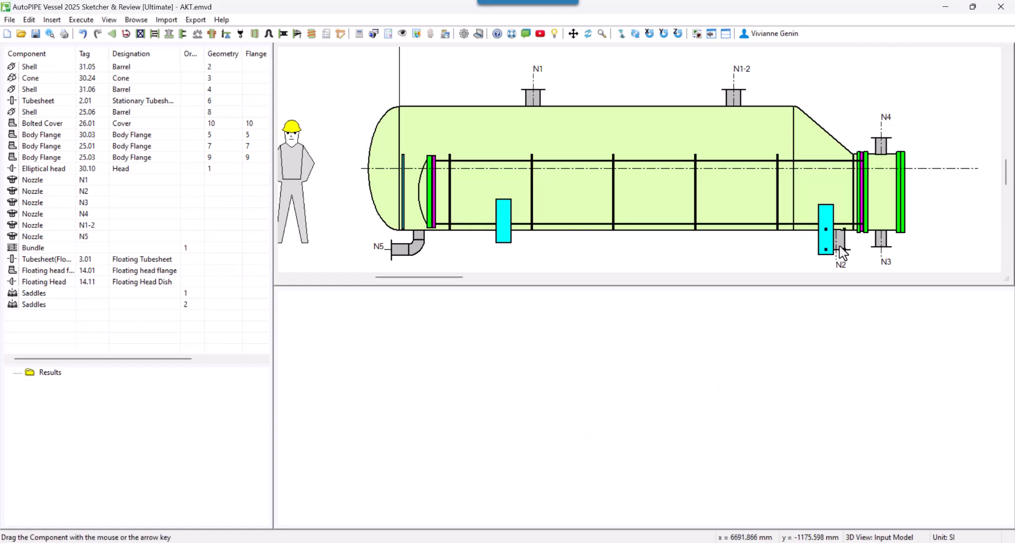
double_click(841, 253)
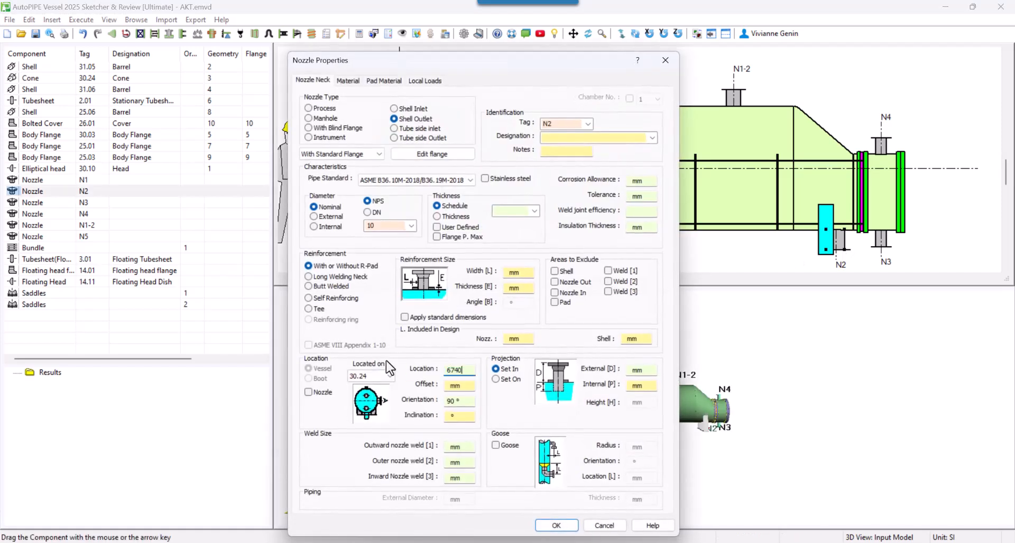
key("Return")
Step: Set the location of tube-side outlet nozzle N4 to 7560 mm and relocate inlet nozzle N3 in line with it
left_click(885, 156)
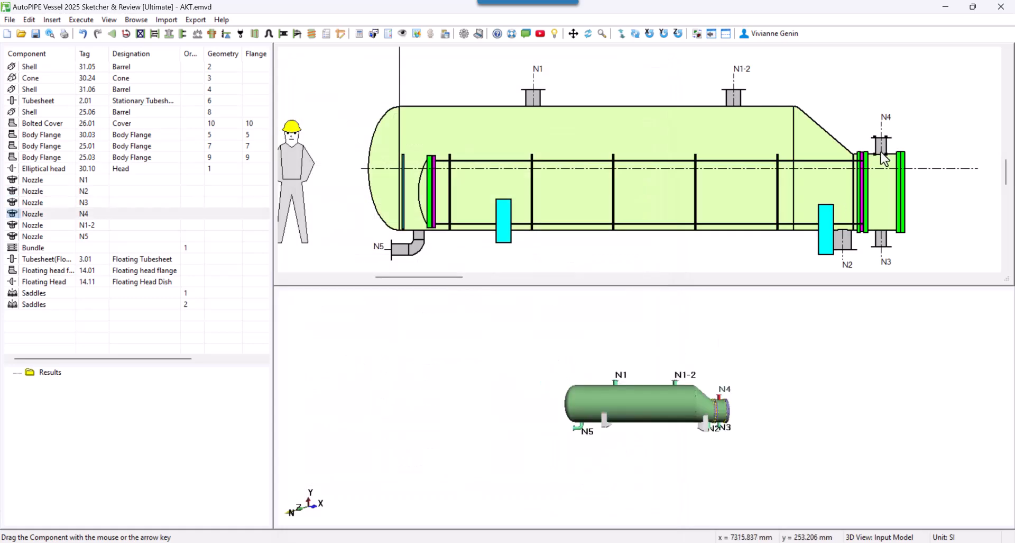
double_click(883, 157)
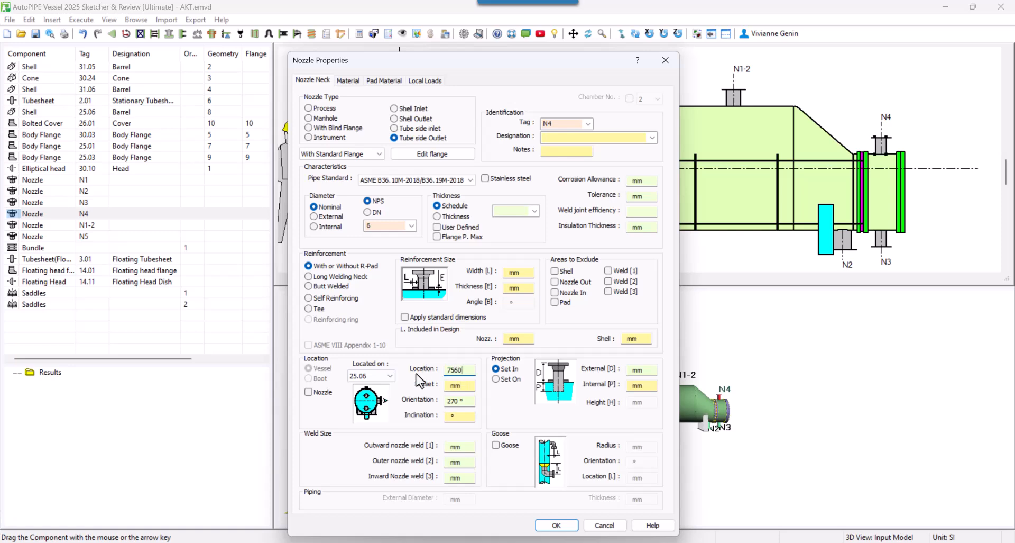
key("Return")
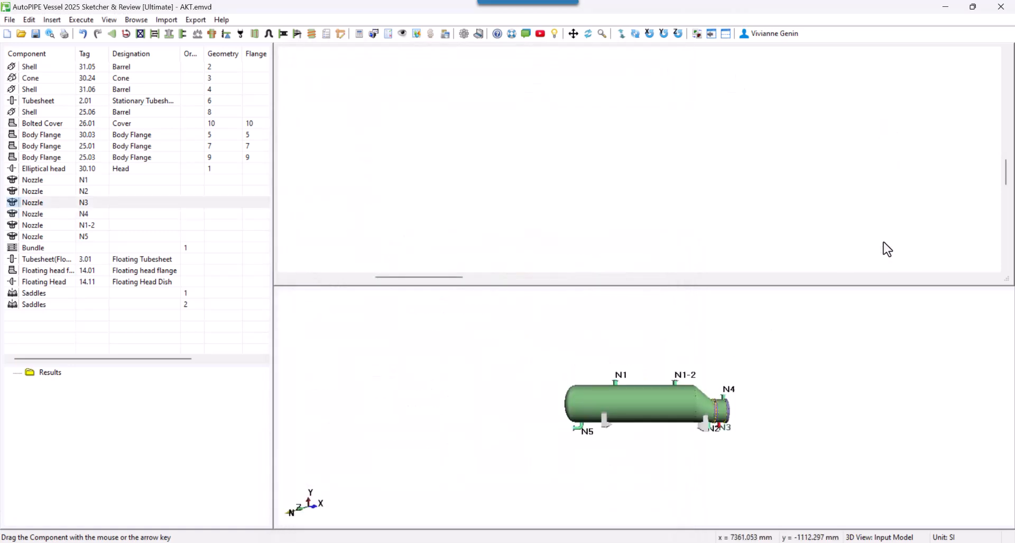
double_click(884, 242)
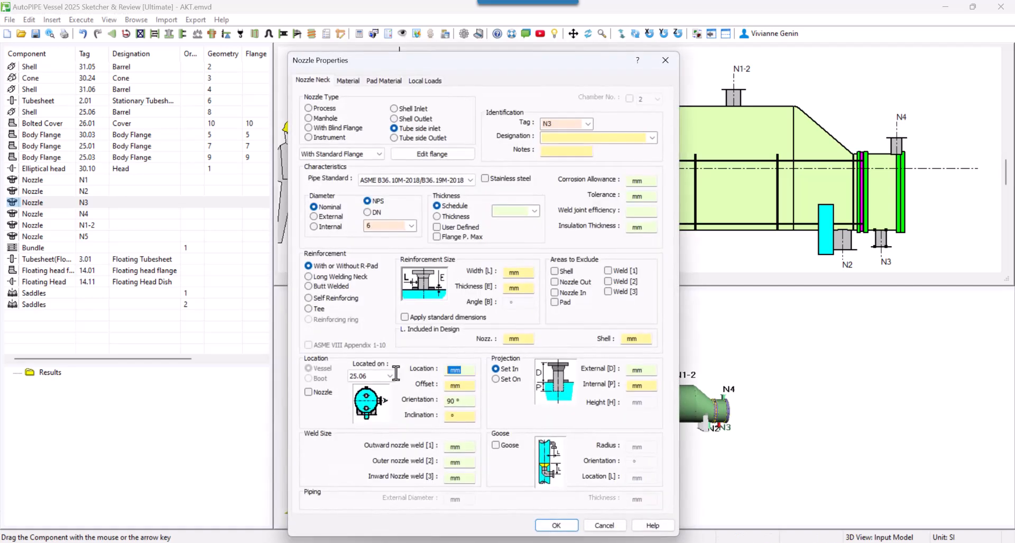
key("Return")
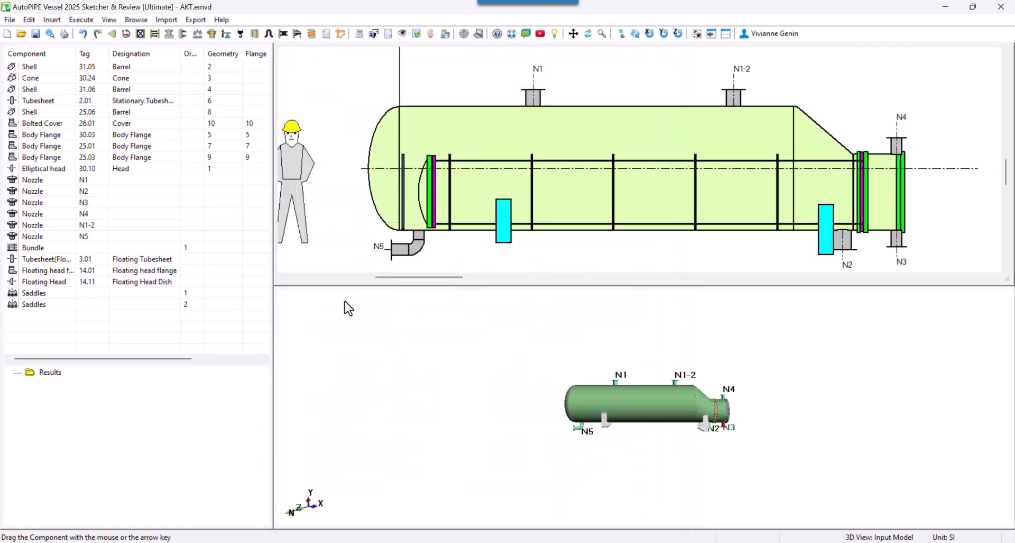
Step: Set the length of the short shell barrel 31.06, between the cone and the stationary tubesheet flange, to 200 mm
left_click(894, 204)
double_click(894, 204)
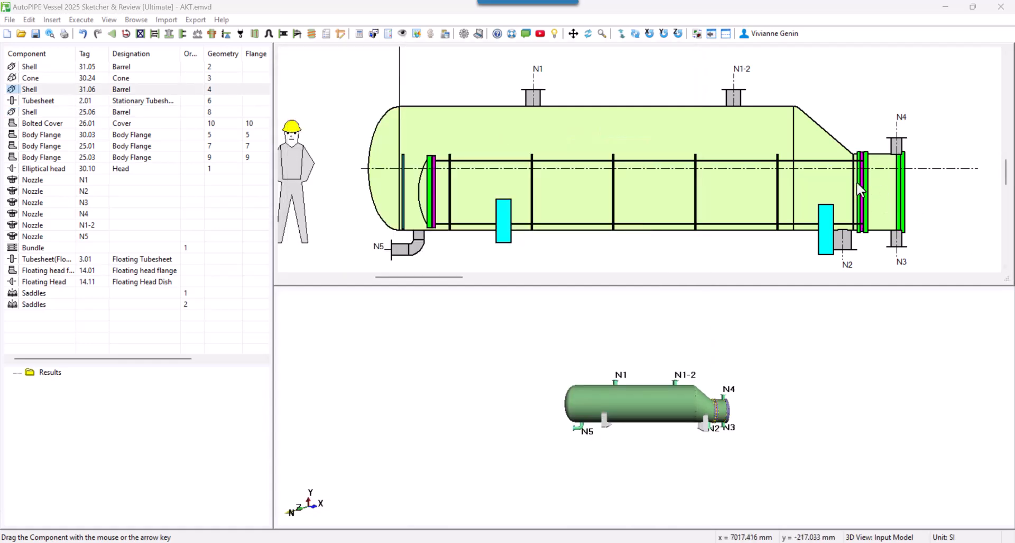
left_click(855, 182)
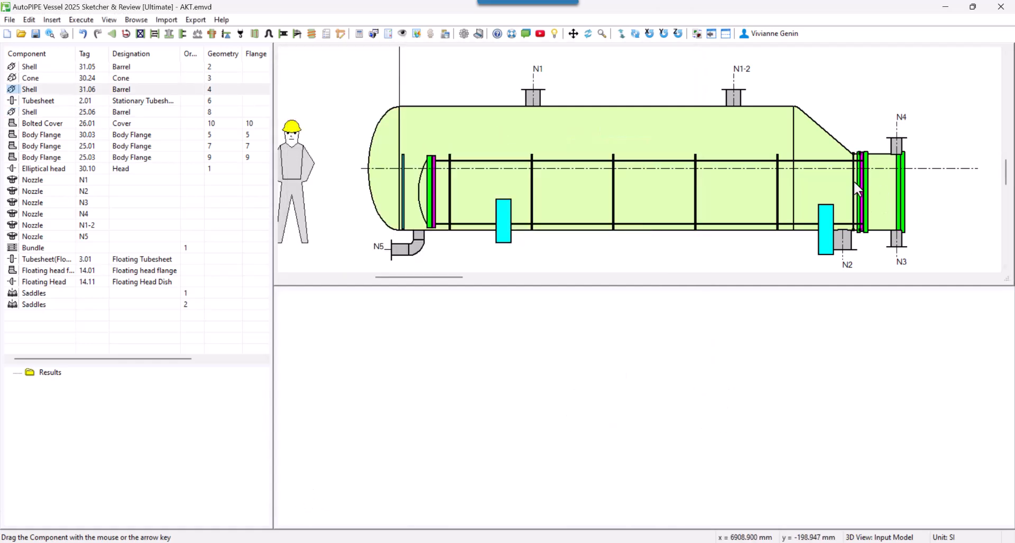
double_click(858, 188)
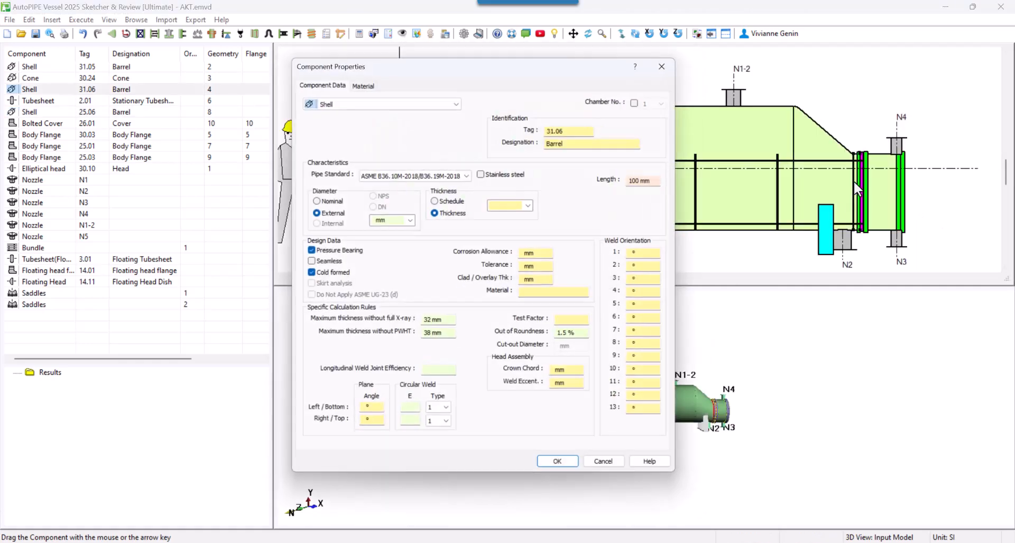
left_click(656, 180)
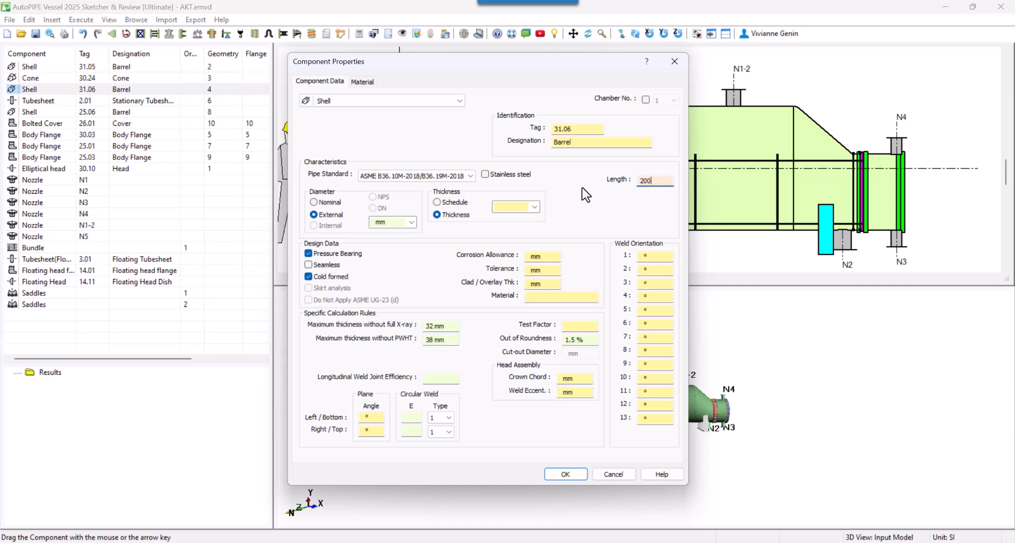
key("Return")
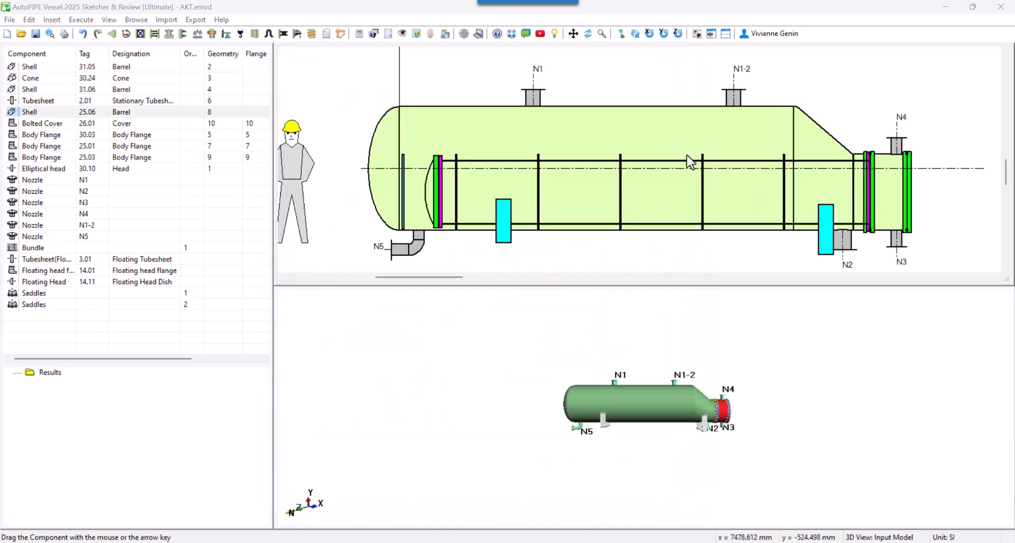
Step: Set the length of channel shell barrel 25.06 to 920 mm
double_click(690, 162)
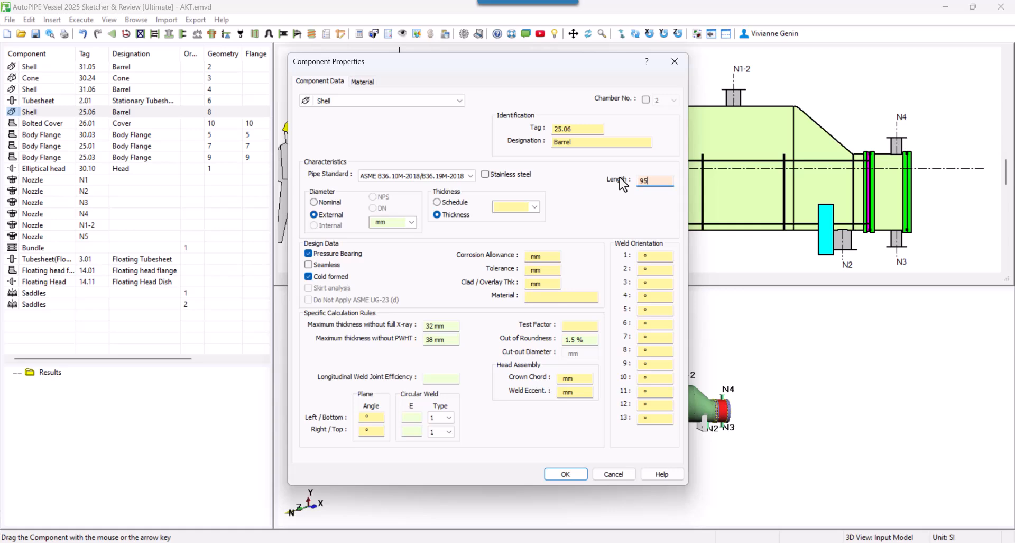
type("920")
key("Return")
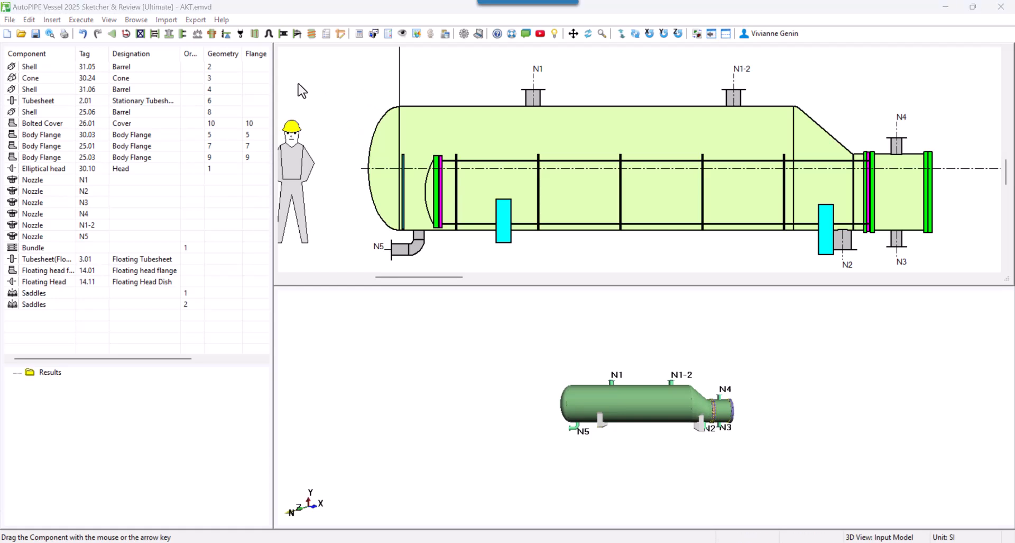
Step: Set the distance of saddle No. 2 to 4000 mm and accept the support properties
left_click(827, 233)
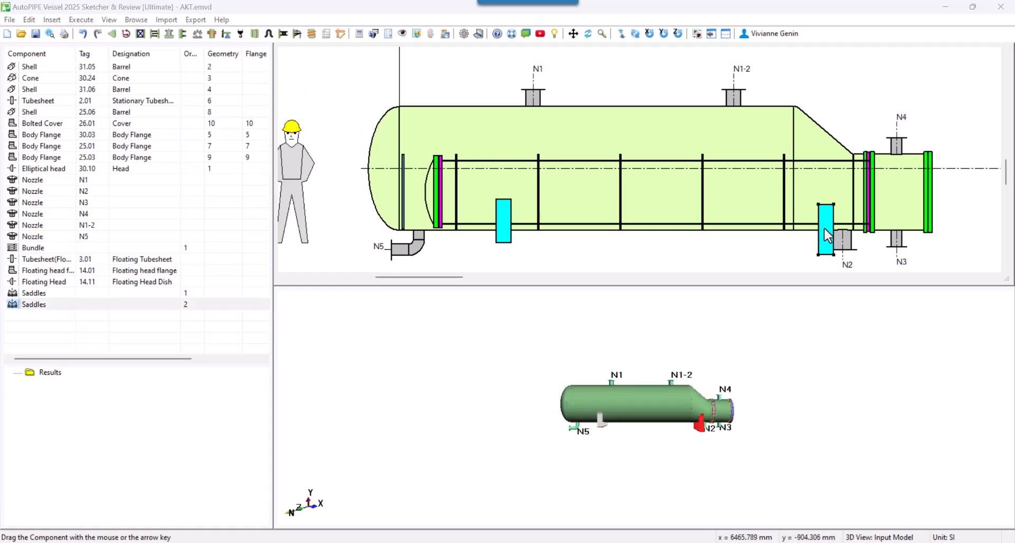
double_click(825, 229)
left_click(378, 154)
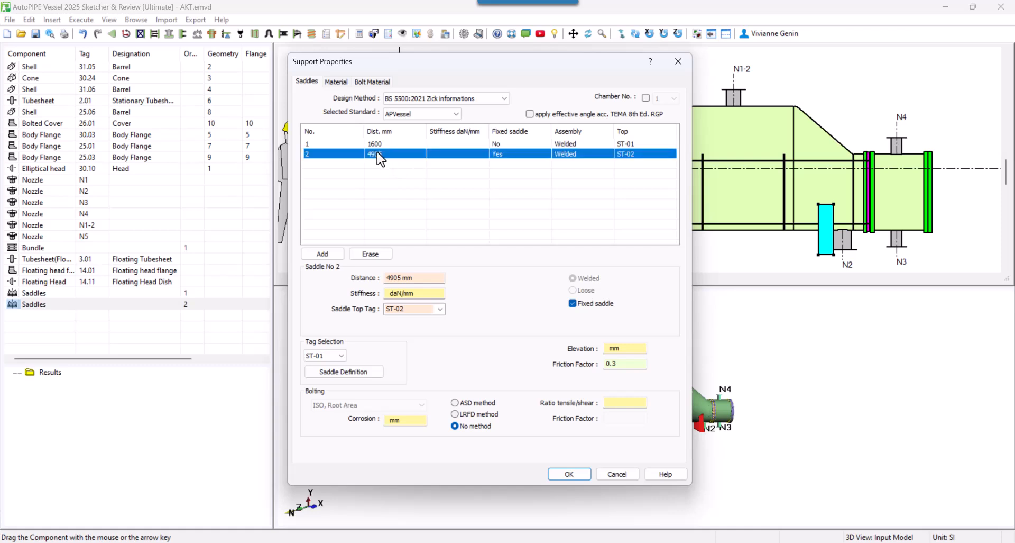
left_click(390, 277)
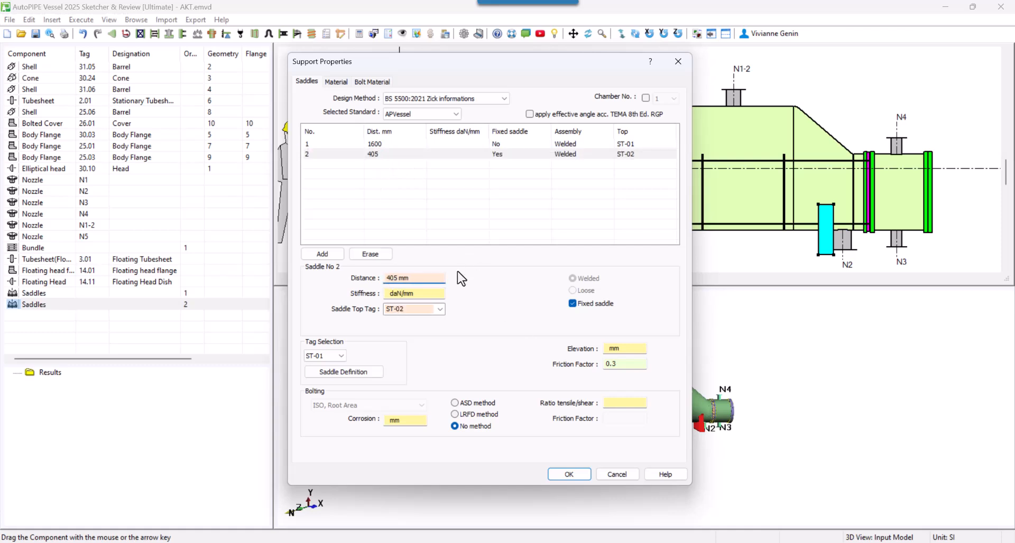
left_click(570, 473)
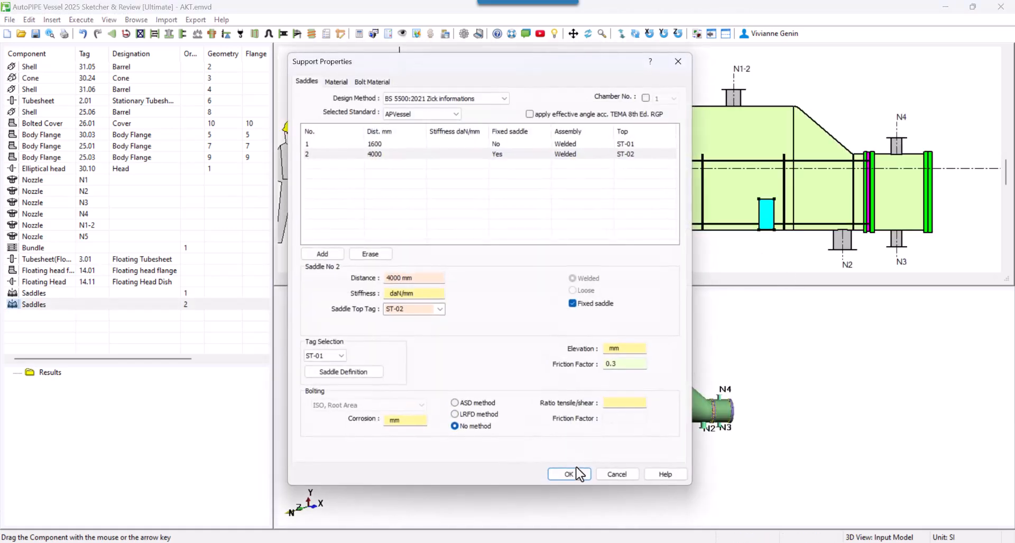
left_click(569, 472)
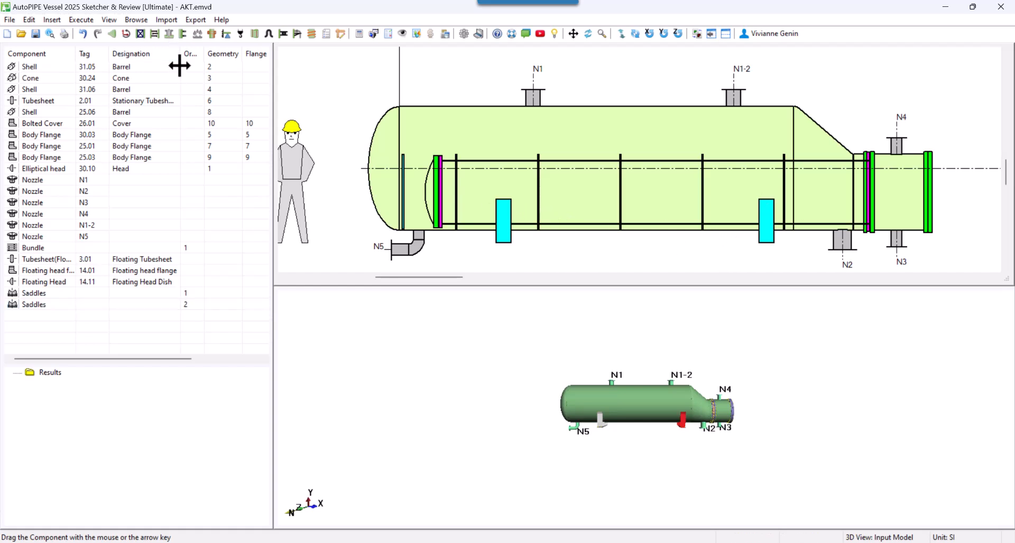
Step: Run the design calculation, saving the vessel changes, acknowledge the calculation errors and view the designed 3D model up close
left_click(360, 34)
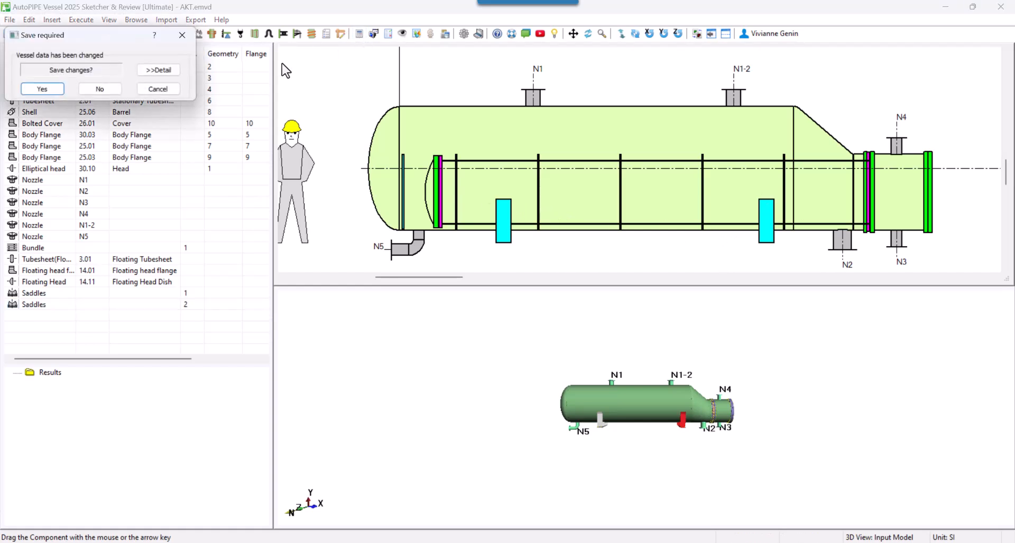
left_click(37, 88)
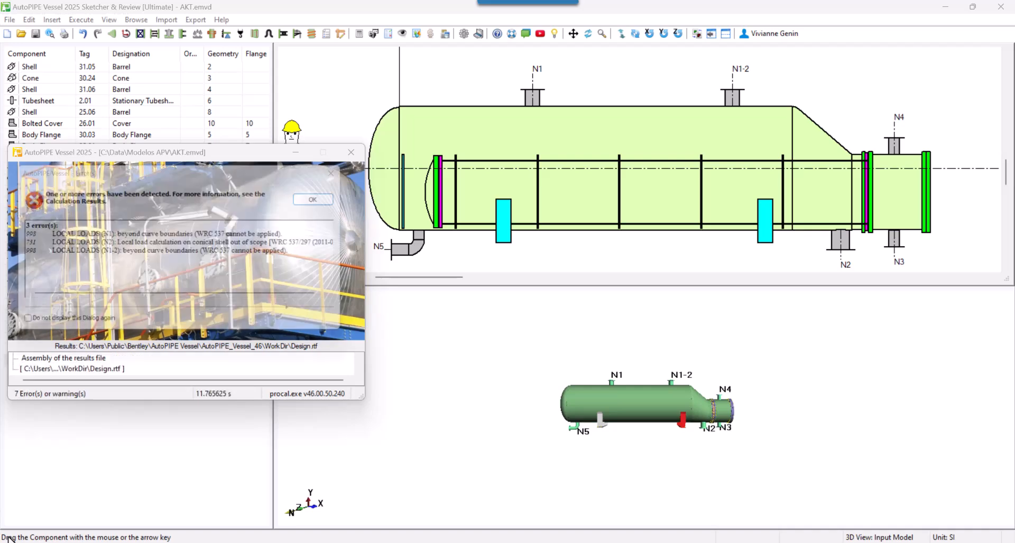
left_click(331, 199)
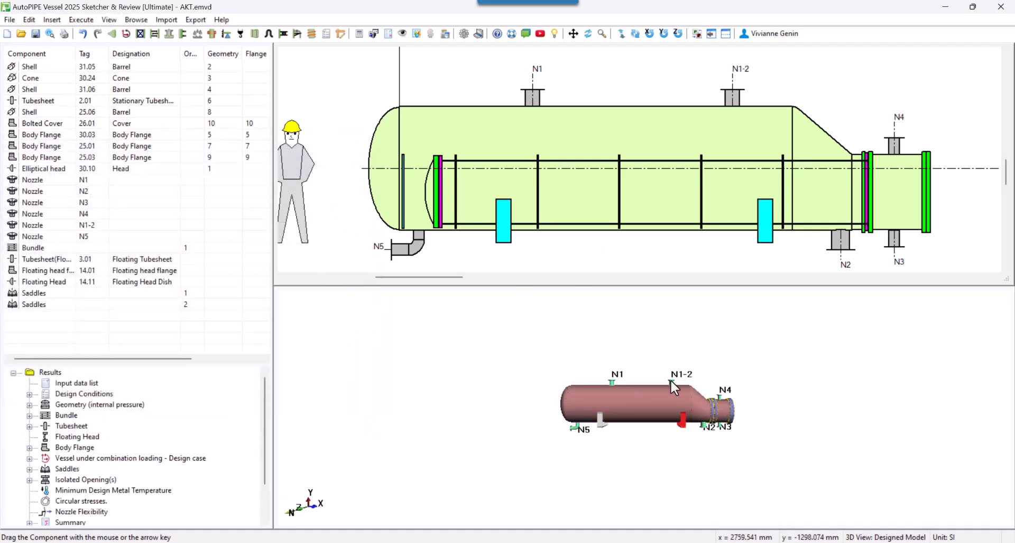
mouse_move(680, 443)
left_mouse_down()
mouse_move(582, 450)
mouse_move(518, 440)
mouse_move(691, 430)
left_mouse_up()
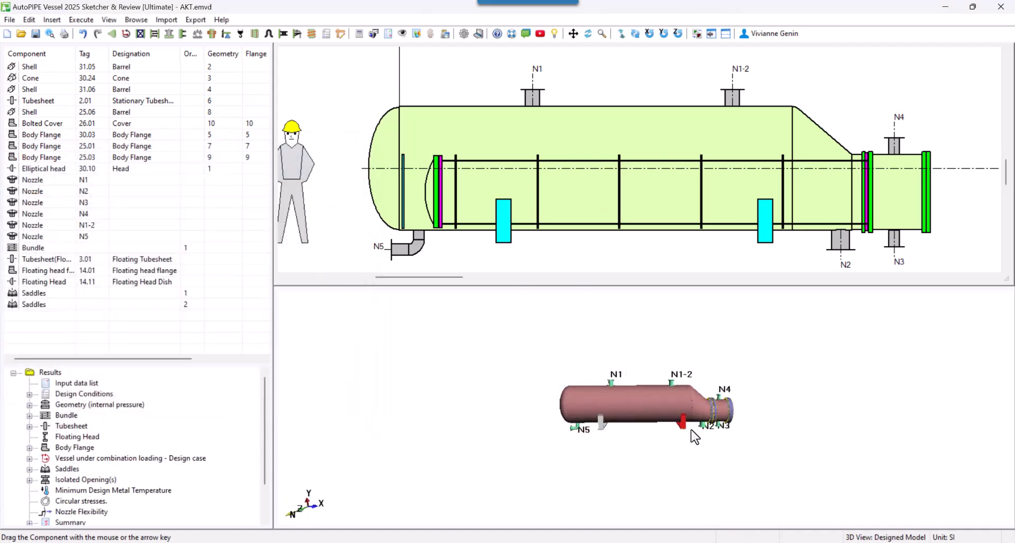
scroll(691, 429, "up", 2)
scroll(691, 429, "up", 3)
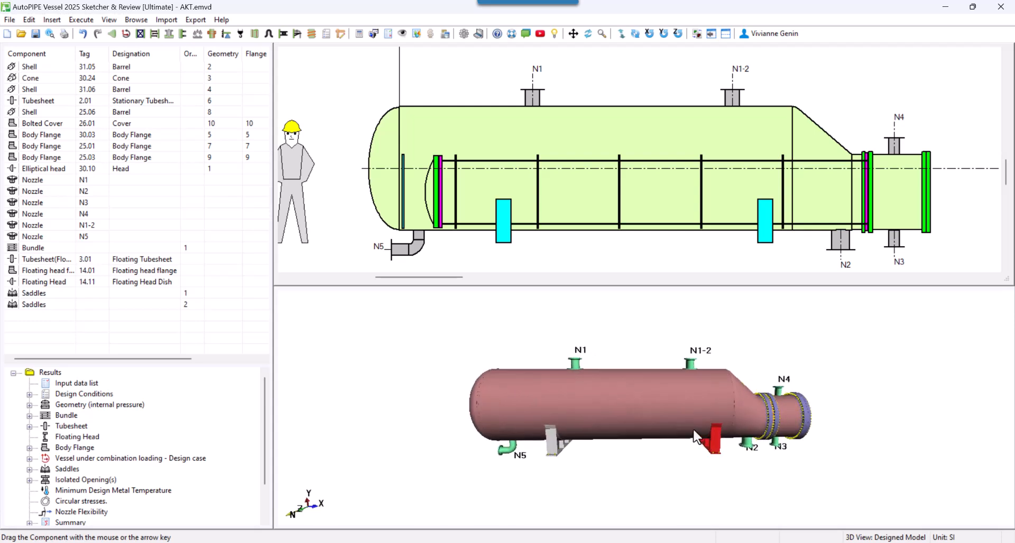
Step: Open the detailed Bundle calculation report, review the tube layout and flow section results, and close it
left_click(29, 416)
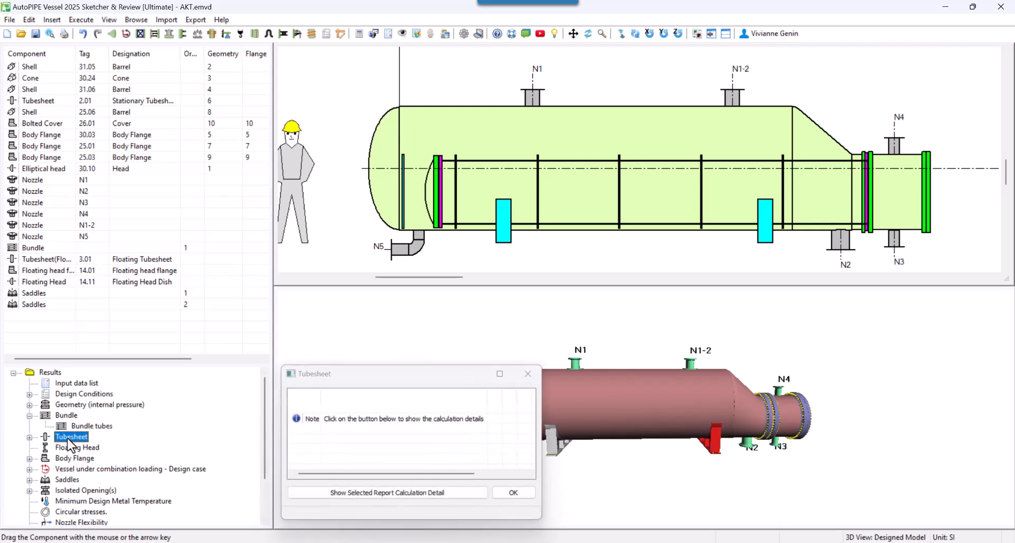
left_click(29, 437)
left_click(67, 405)
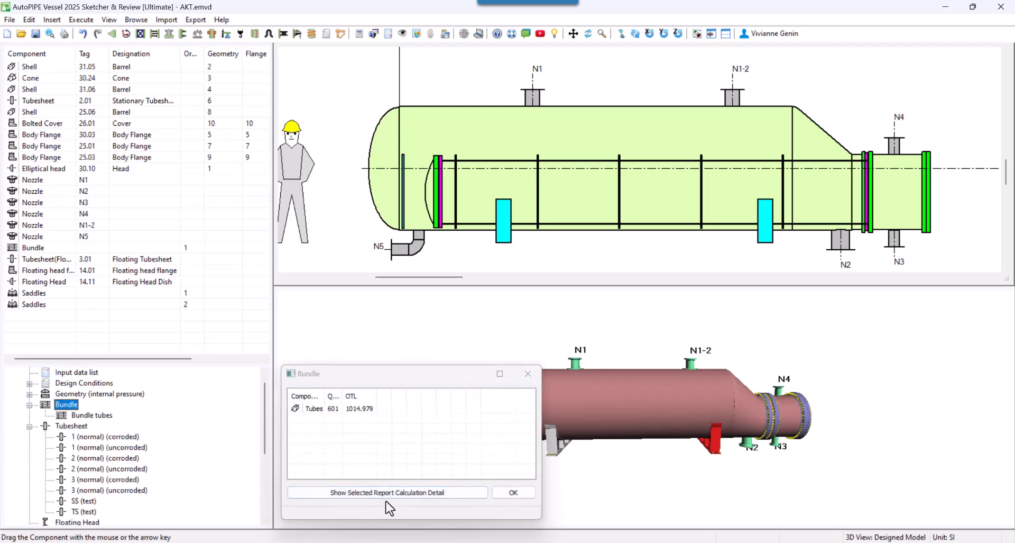
left_click(386, 494)
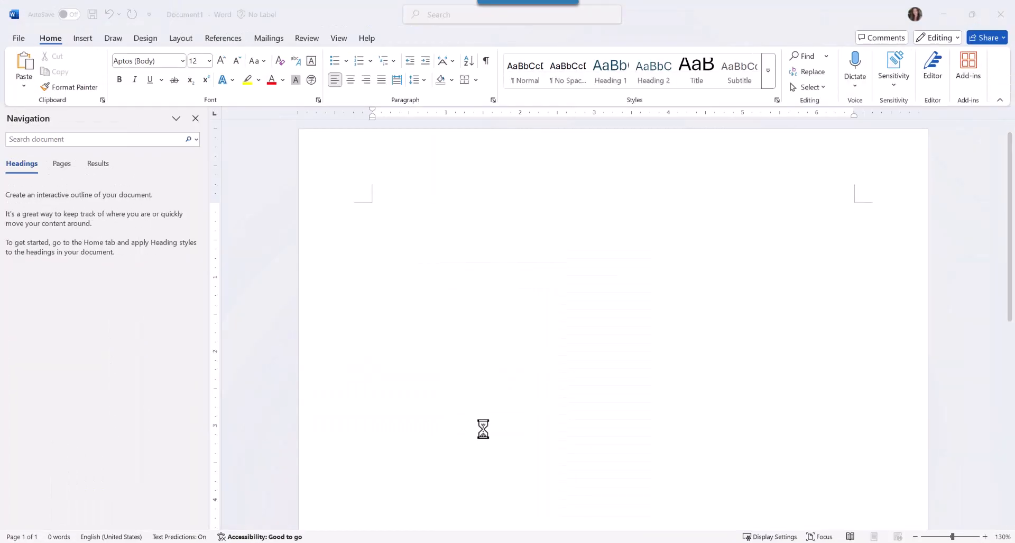
scroll(508, 423, "down", 5)
scroll(526, 442, "down", 15)
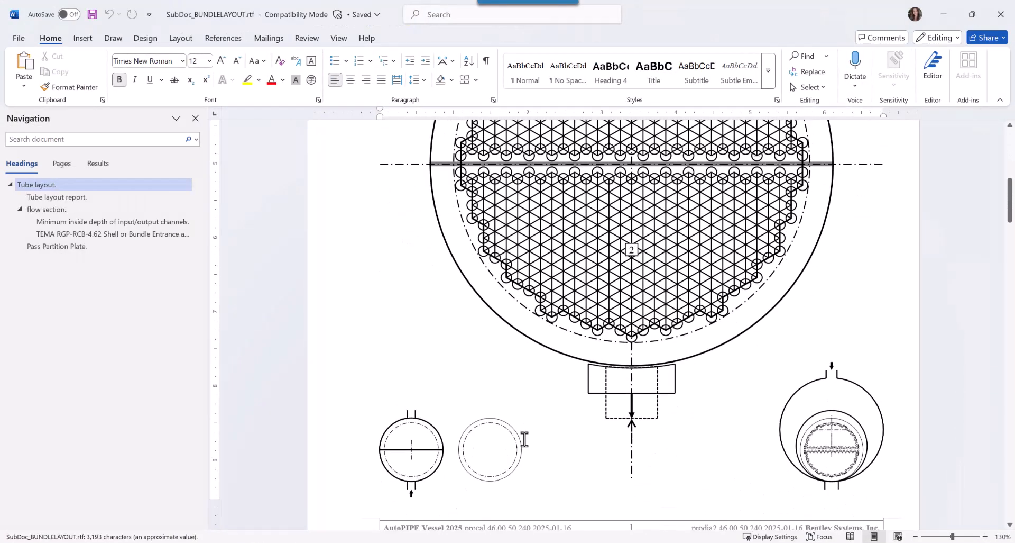
scroll(542, 417, "down", 10)
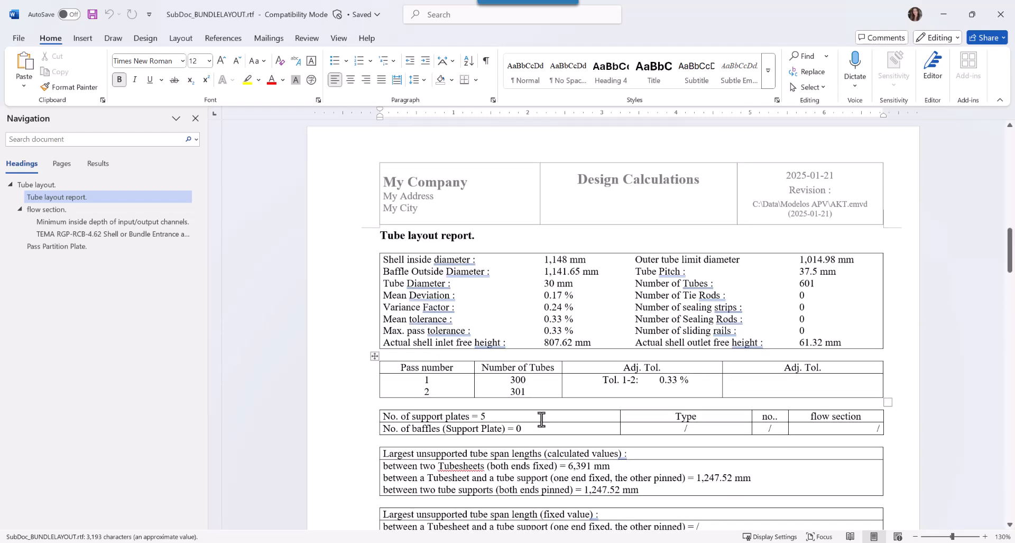
scroll(570, 448, "down", 15)
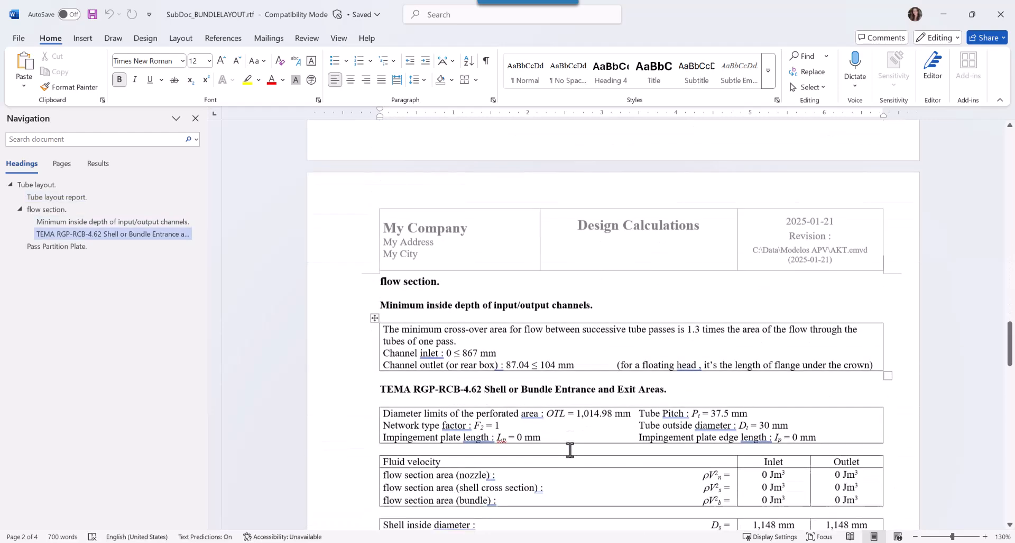
left_click(1002, 13)
Step: Open the detailed tubesheet report for loading condition 1 (normal) (corroded), review its inputs and stress results, and close it
left_click(106, 436)
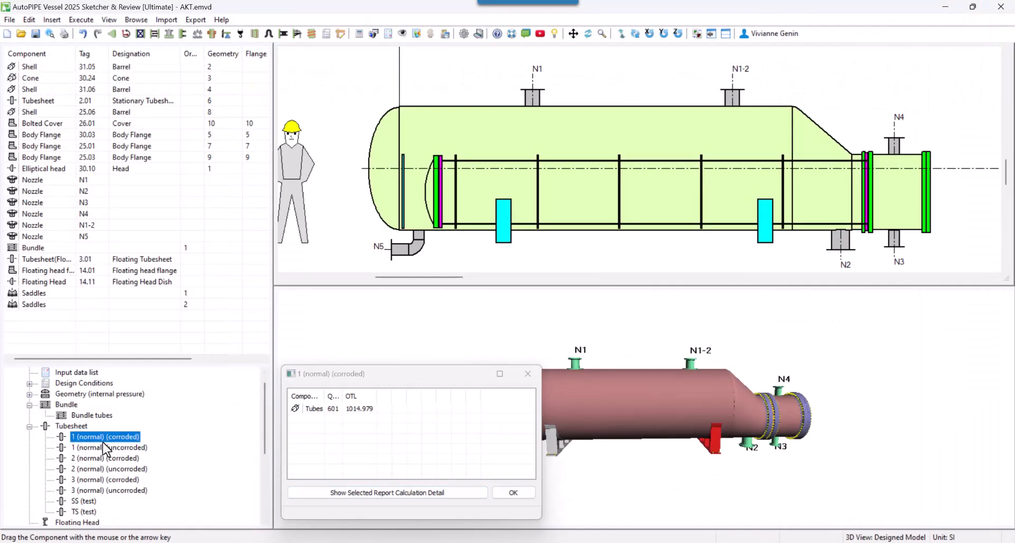
left_click(367, 491)
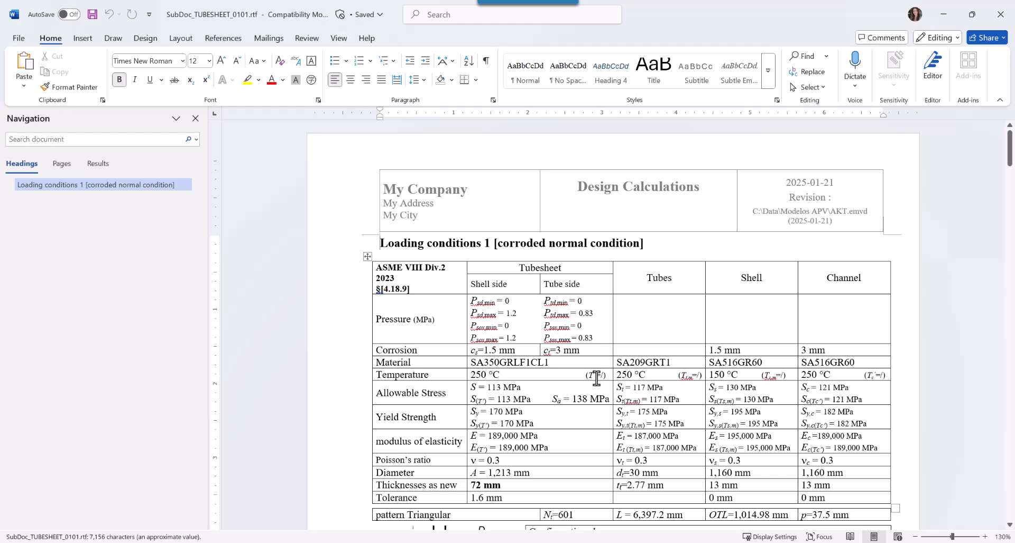
scroll(599, 395, "down", 2)
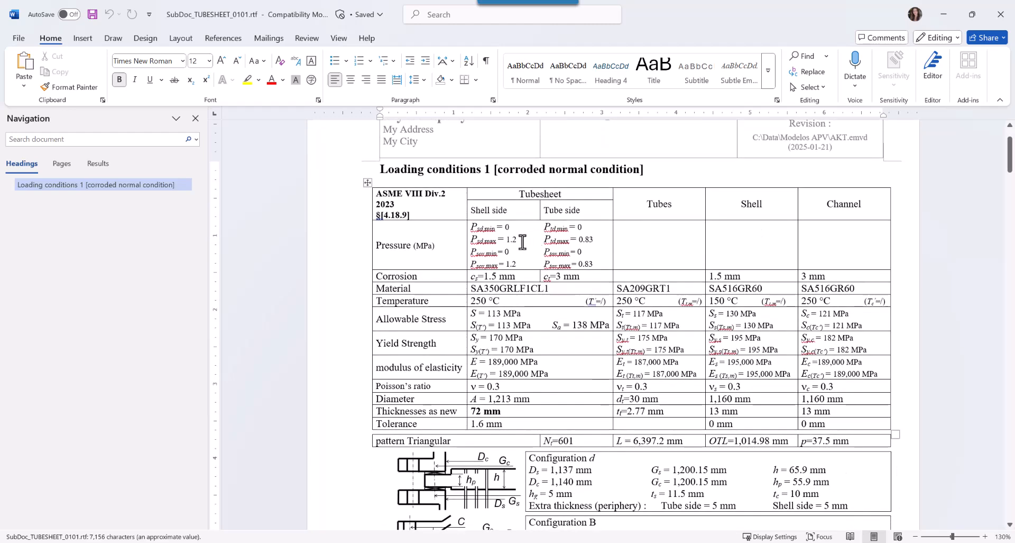
scroll(737, 420, "down", 3)
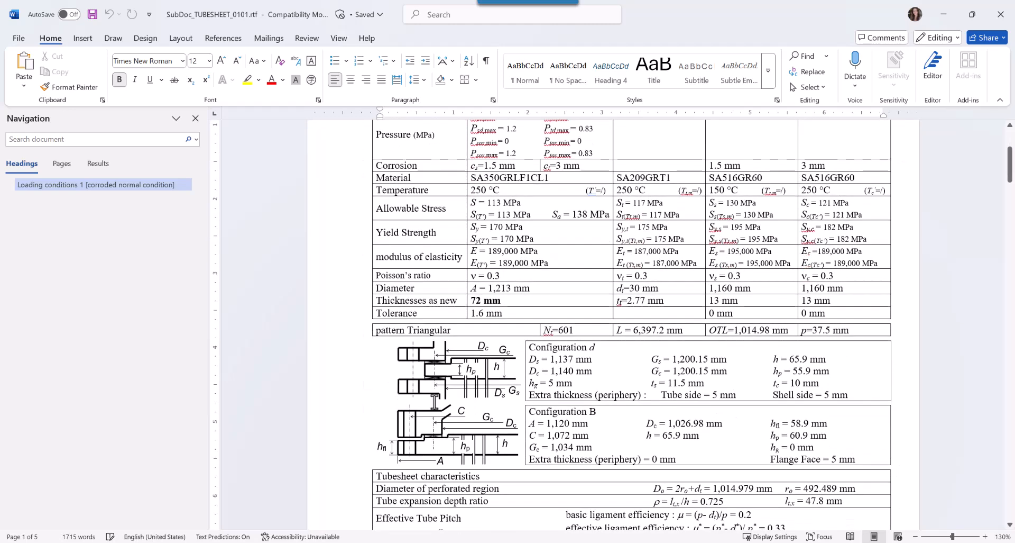
scroll(612, 386, "down", 4)
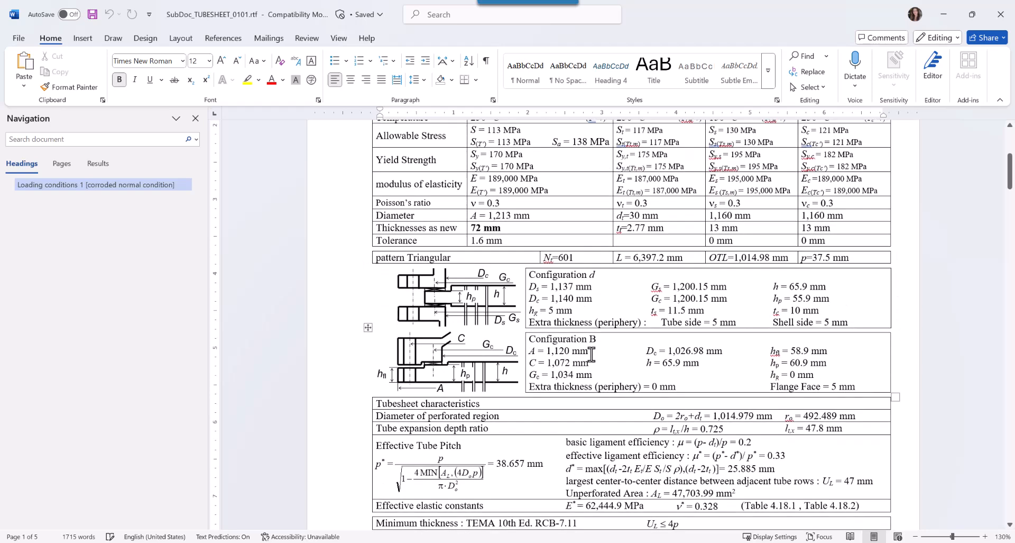
scroll(731, 394, "down", 2)
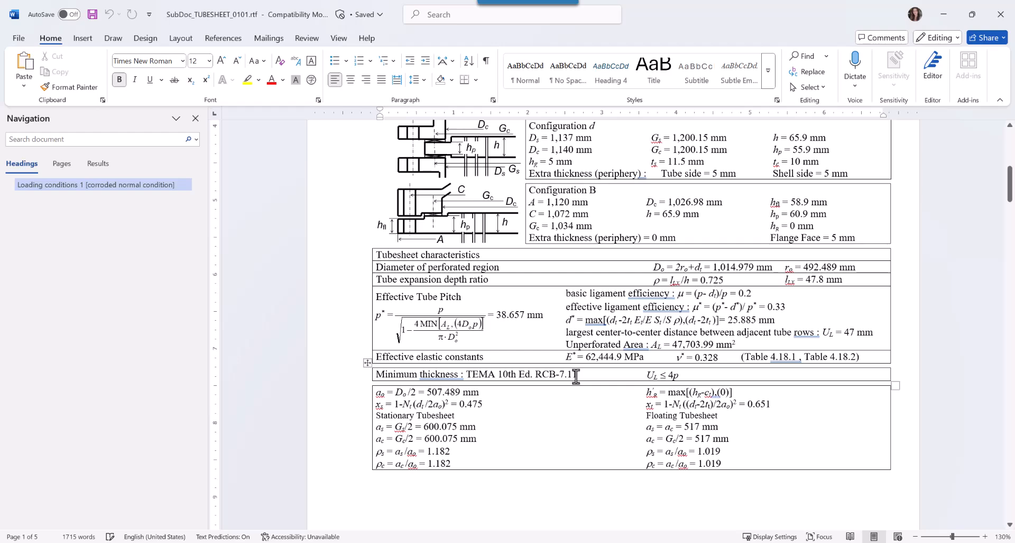
scroll(575, 375, "down", 18)
scroll(584, 411, "down", 20)
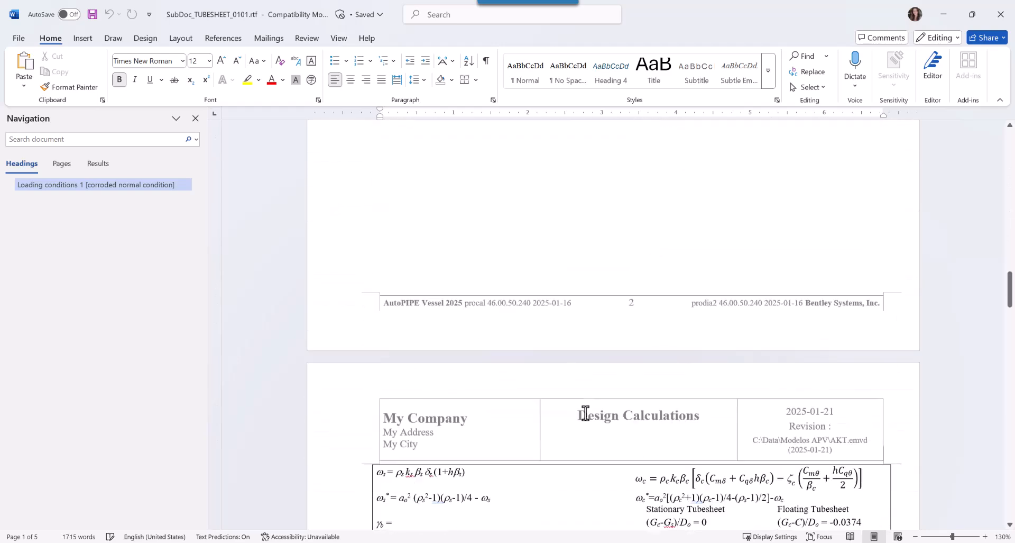
scroll(585, 413, "down", 15)
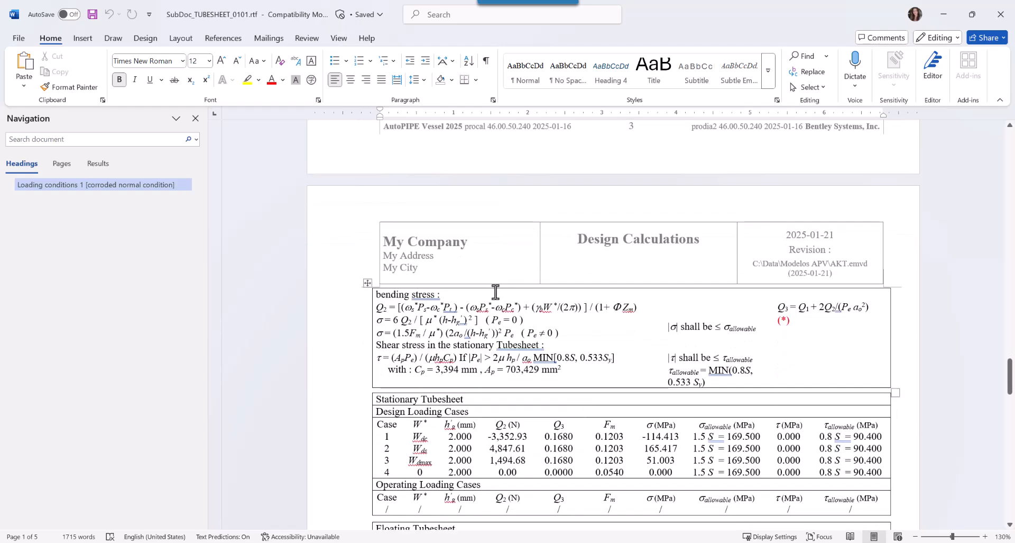
scroll(495, 292, "down", 18)
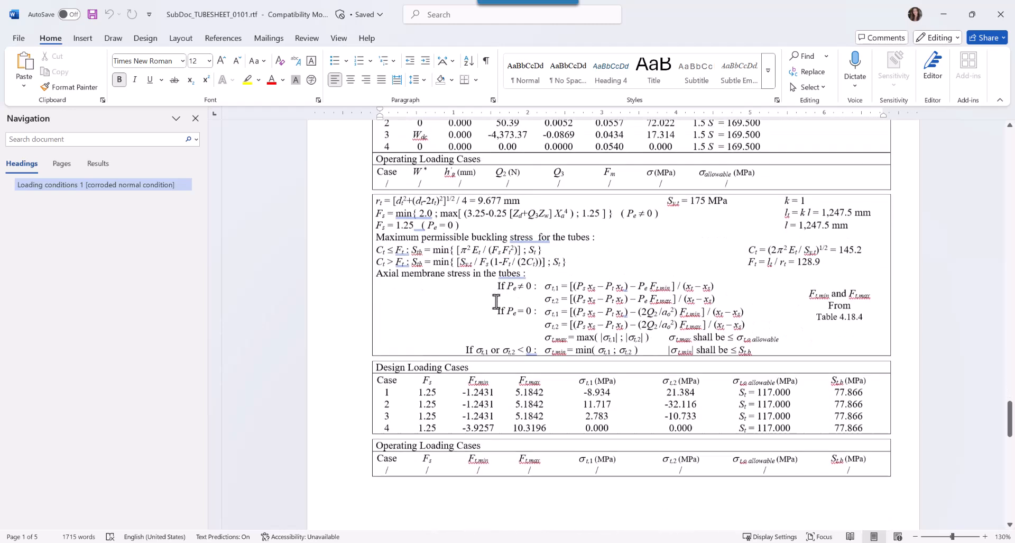
scroll(500, 305, "down", 3)
left_click(1001, 15)
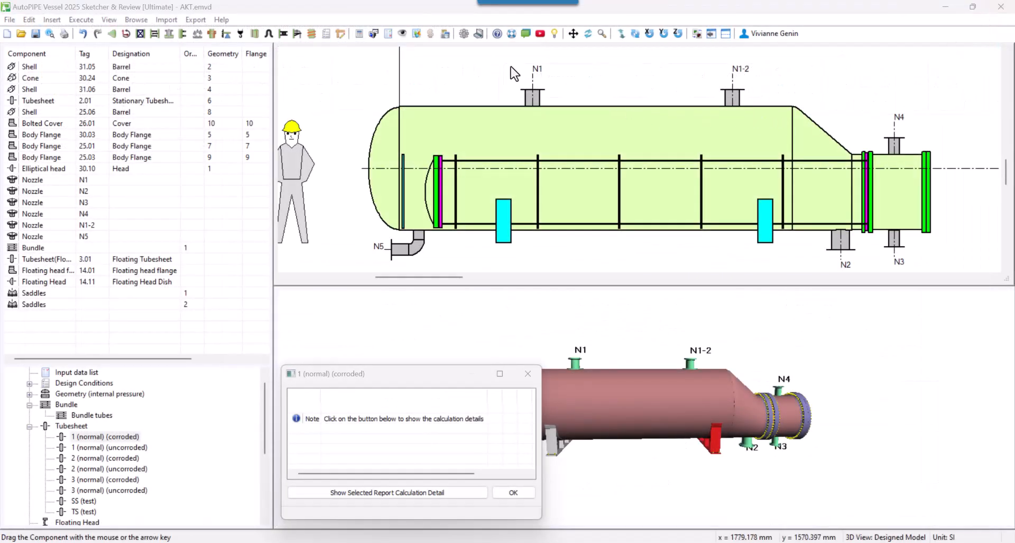
Step: Generate the Setting Plan and Initial Flat View drawing in A0 format with dimensions according to TEMA
left_click(374, 34)
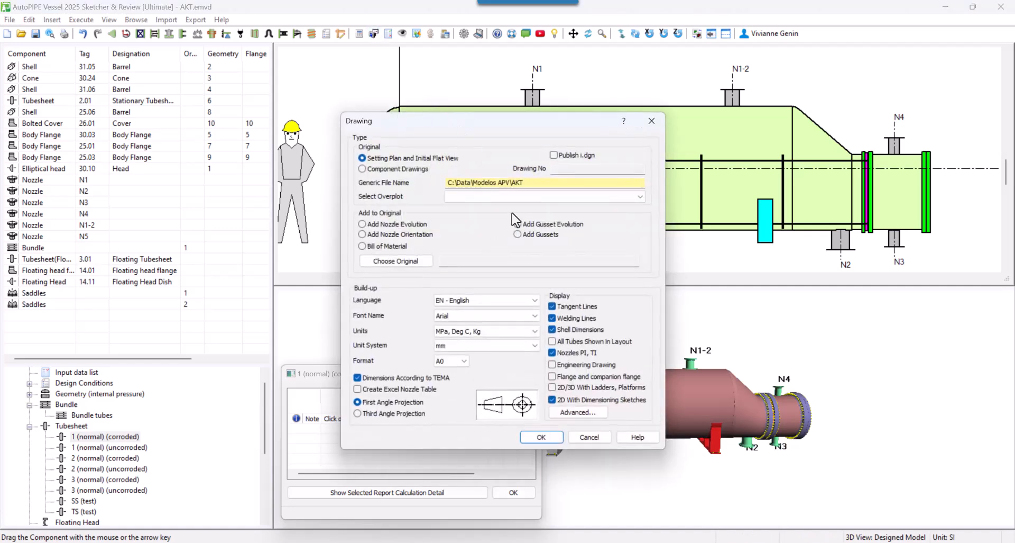
left_click(548, 437)
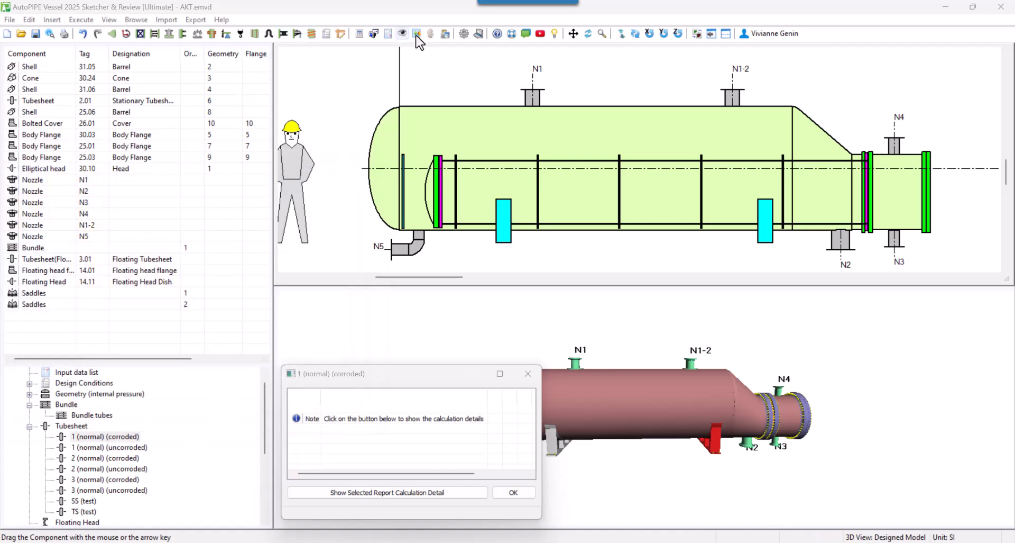
Step: Open the generated AKT.dgn drawing in Bentley View and display the FORMAT_001 sheet
left_click(402, 34)
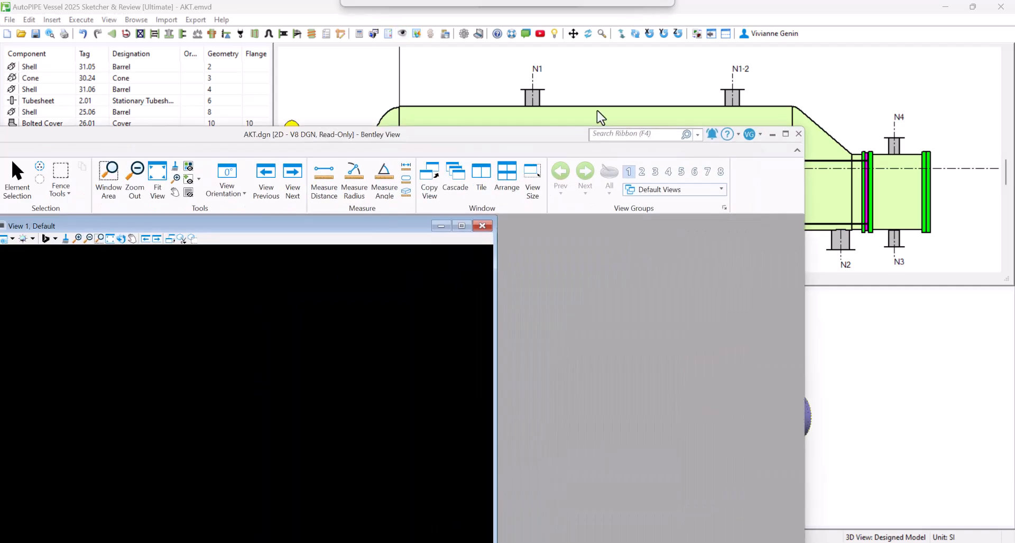
left_click_drag(597, 110, 675, 0)
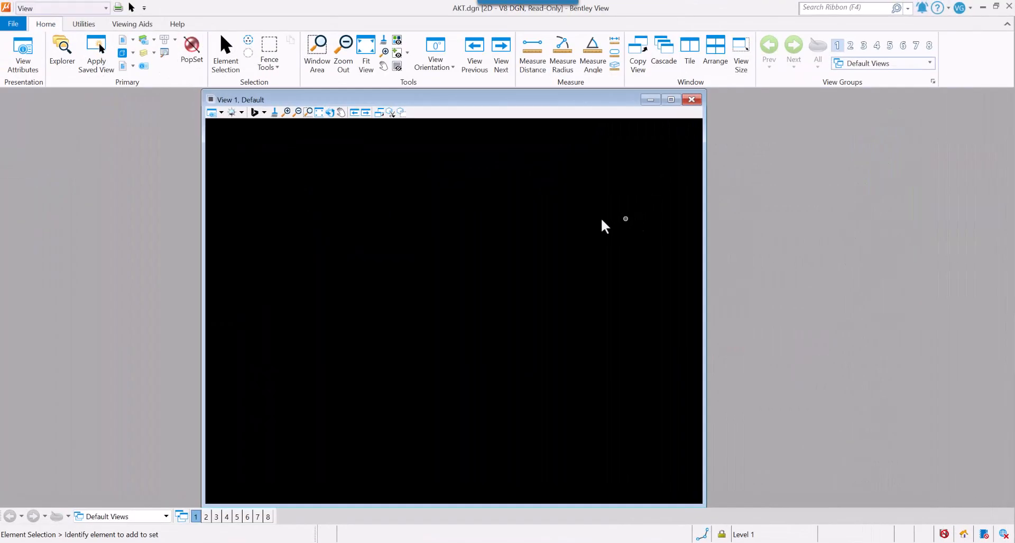
left_click(123, 54)
double_click(111, 132)
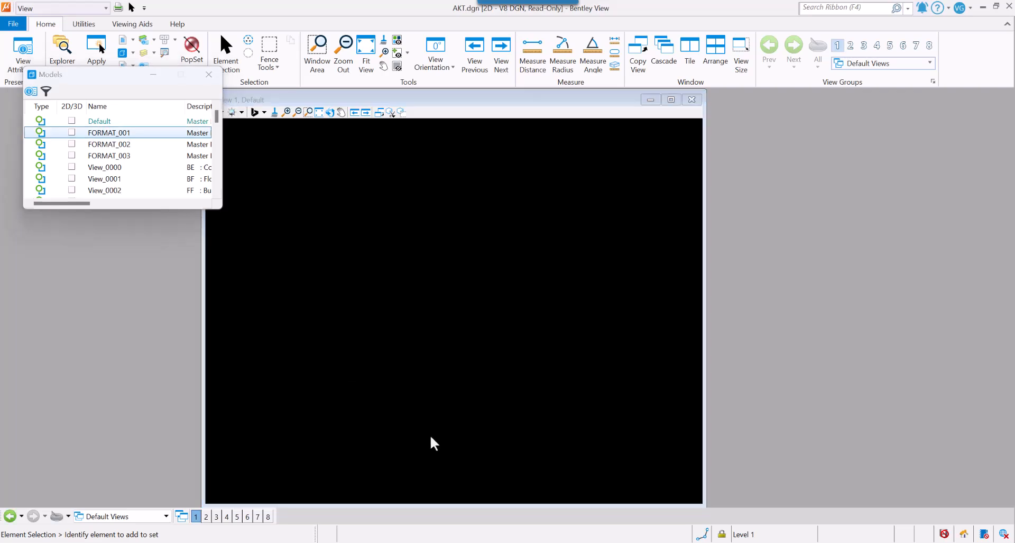
Step: Examine the dimensioned exchanger elevation, the end views and the body flange and cover details on the FORMAT_001 sheet
scroll(494, 227, "up", 8)
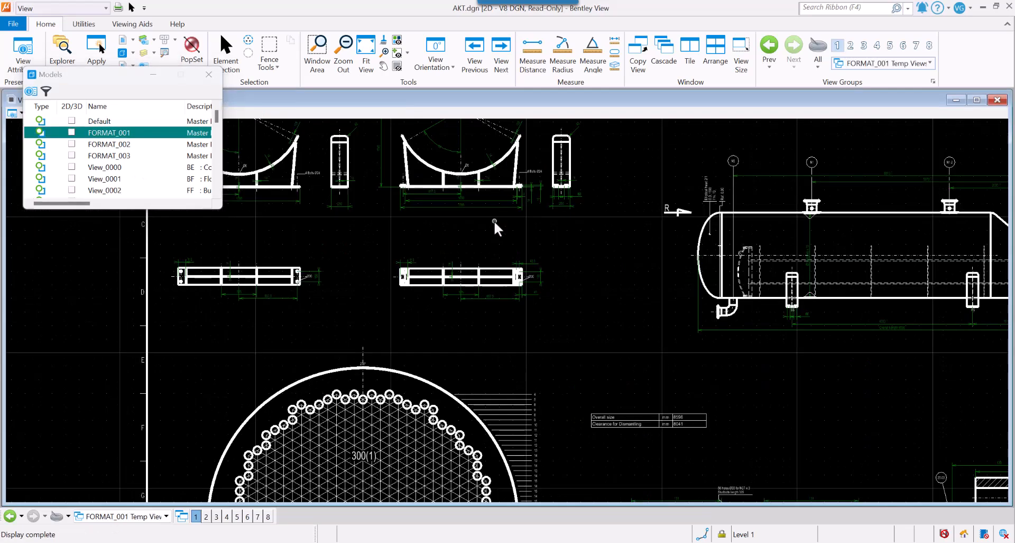
middle_click_drag(282, 290, 312, 387)
middle_click_drag(625, 415, 256, 380)
scroll(832, 300, "up", 2)
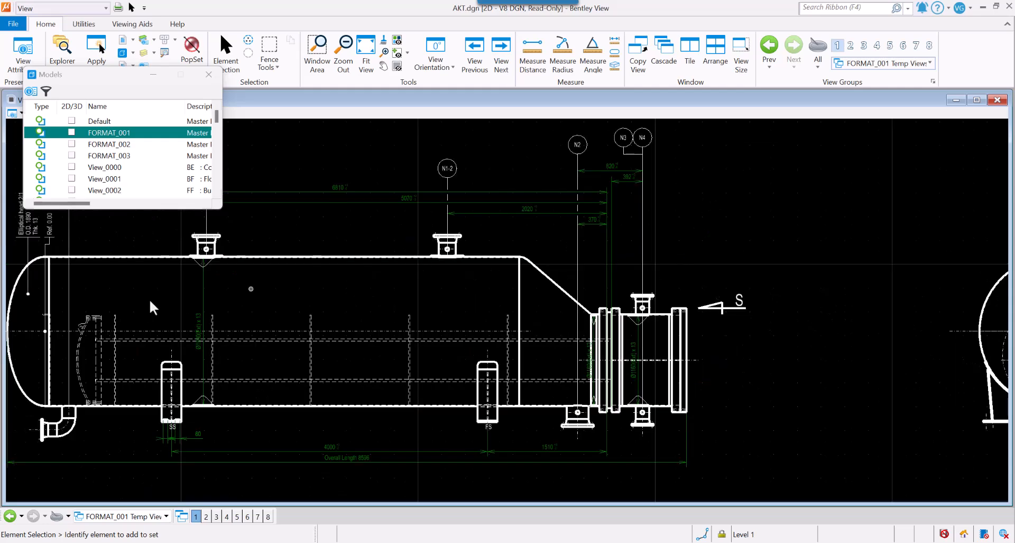
middle_click_drag(743, 434, 329, 412)
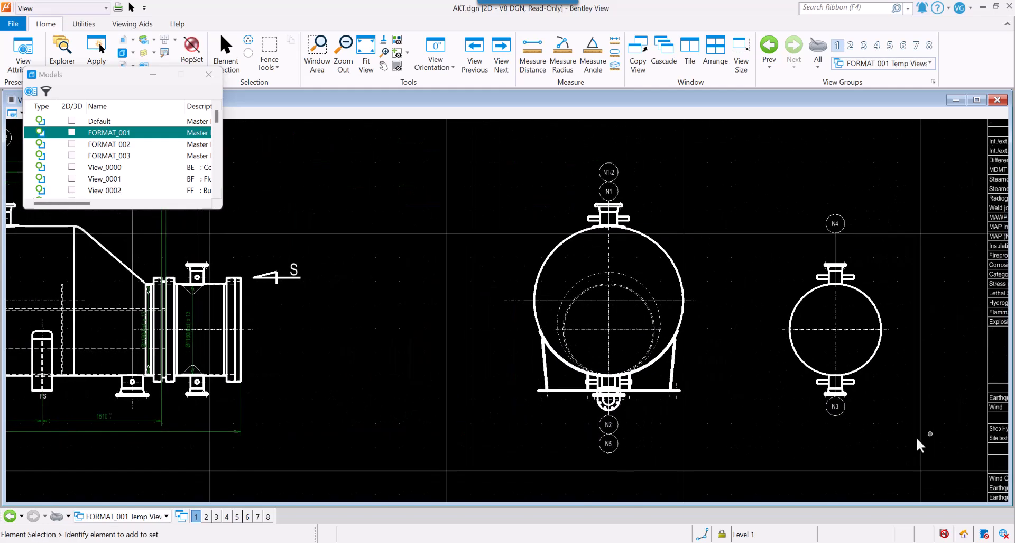
middle_click_drag(514, 471, 624, 256)
mouse_move(440, 365)
middle_mouse_down()
mouse_move(564, 204)
mouse_move(558, 227)
middle_mouse_up()
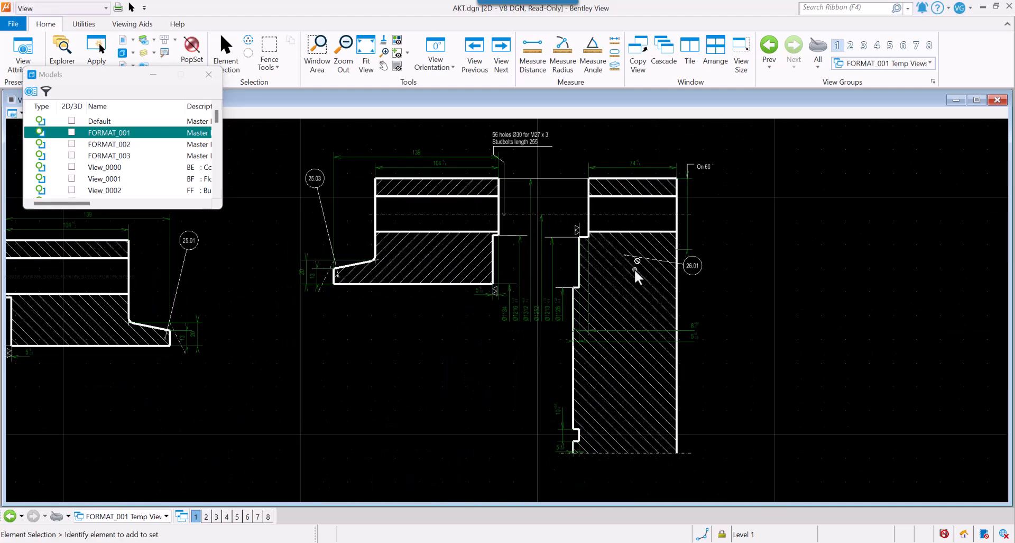
middle_click_drag(81, 400, 504, 397)
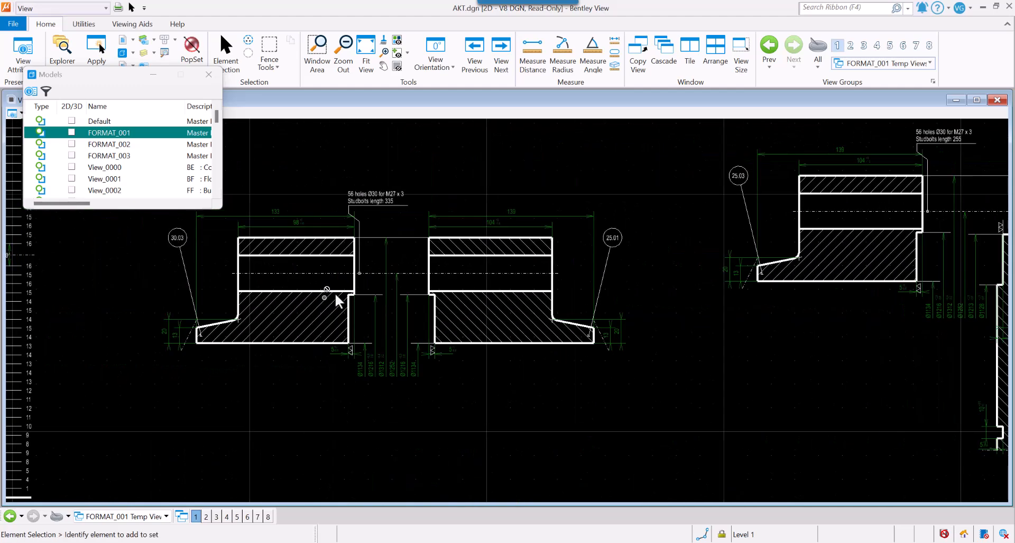
scroll(391, 375, "down", 3)
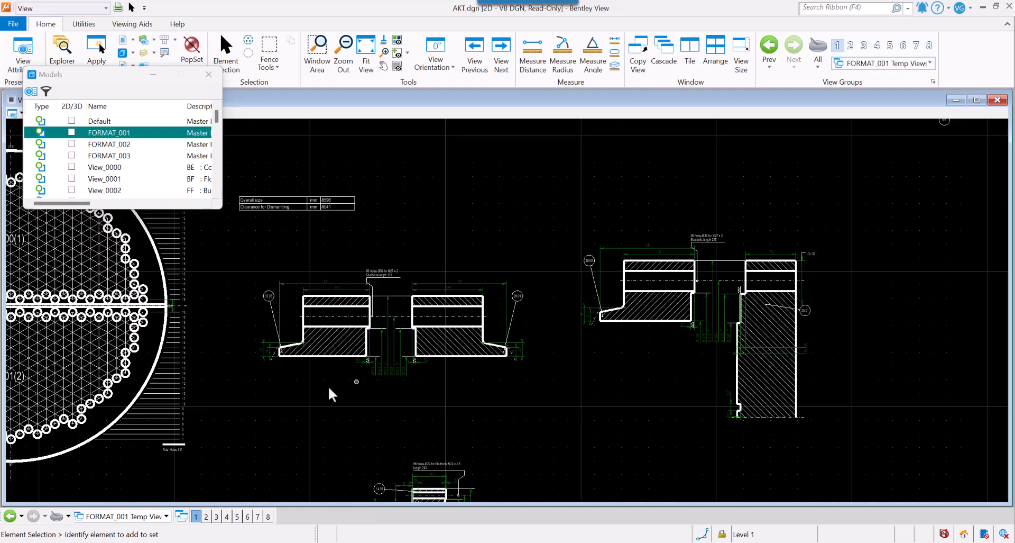
Step: Examine the tube layout, bundle, floating head and tubesheet details on the FORMAT_001 sheet
middle_click_drag(311, 403, 640, 418)
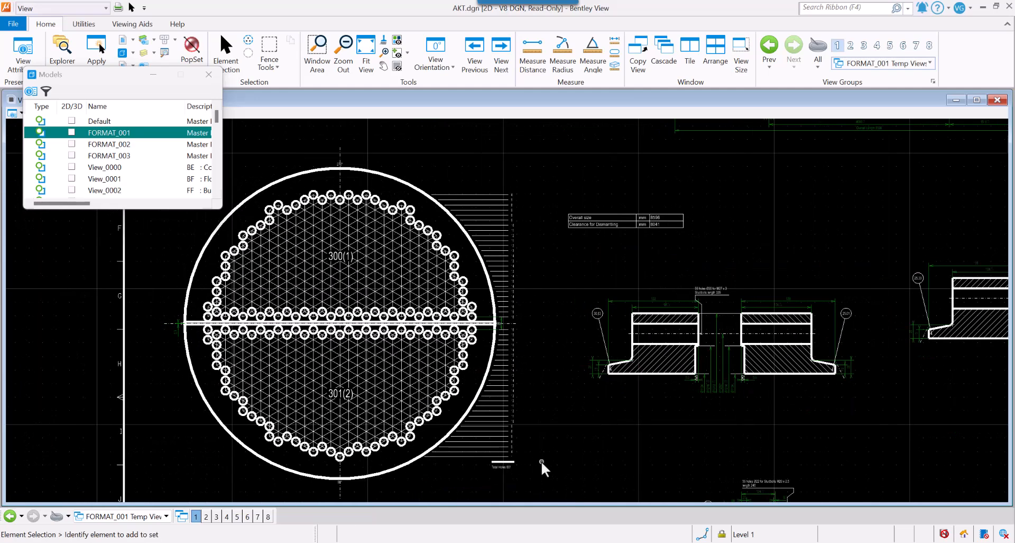
middle_click_drag(541, 461, 443, 261)
middle_click_drag(567, 346, 509, 224)
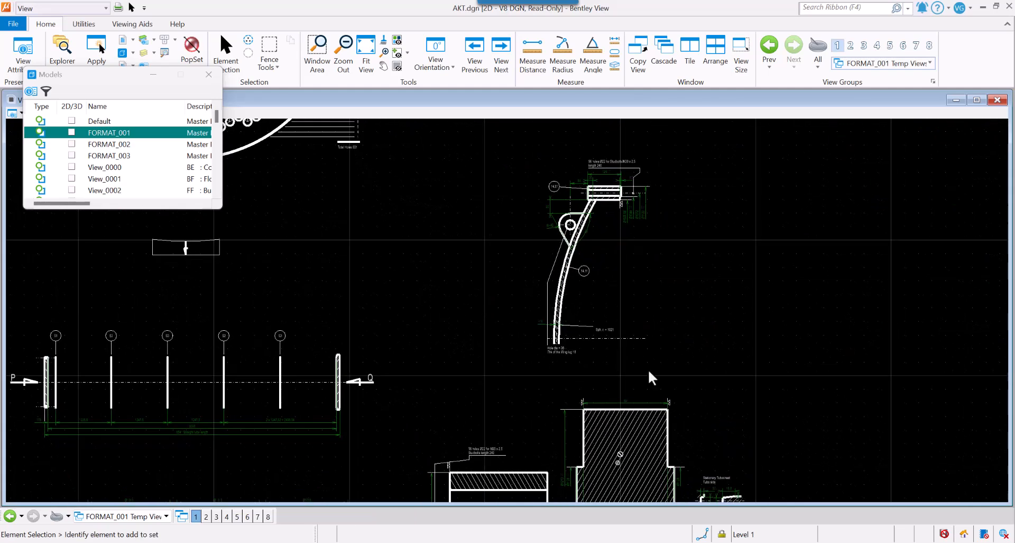
middle_click_drag(588, 394, 554, 247)
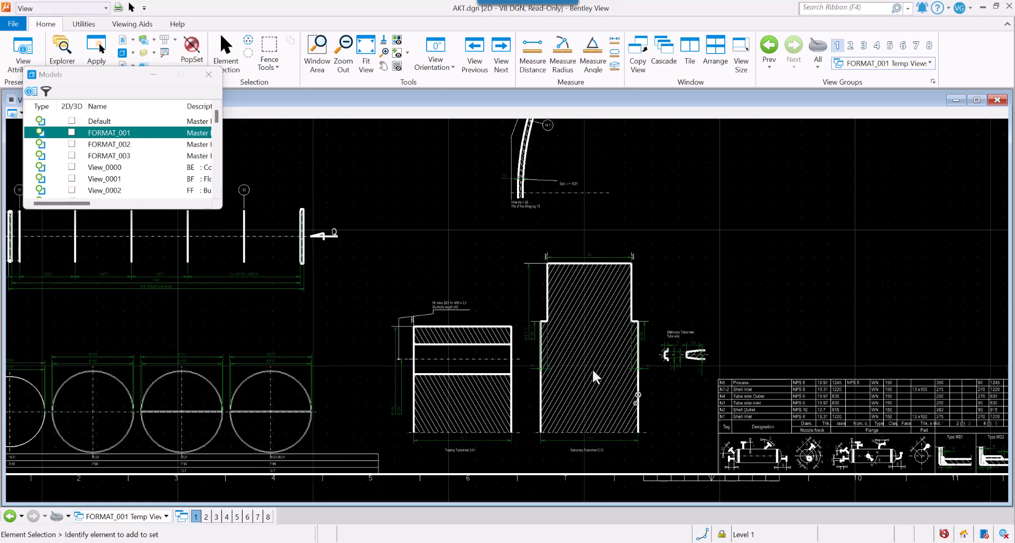
Step: Review the nozzle table, design data, hydrotest conditions, foundation loads, estimated weights and construction materials on the FORMAT_001 sheet
mouse_move(345, 391)
middle_mouse_down()
mouse_move(340, 381)
mouse_move(641, 398)
mouse_move(391, 392)
mouse_move(126, 407)
middle_mouse_up()
mouse_move(923, 272)
middle_mouse_down()
mouse_move(811, 328)
mouse_move(703, 309)
mouse_move(438, 484)
middle_mouse_up()
middle_click_drag(562, 233, 639, 404)
scroll(561, 140, "up", 2)
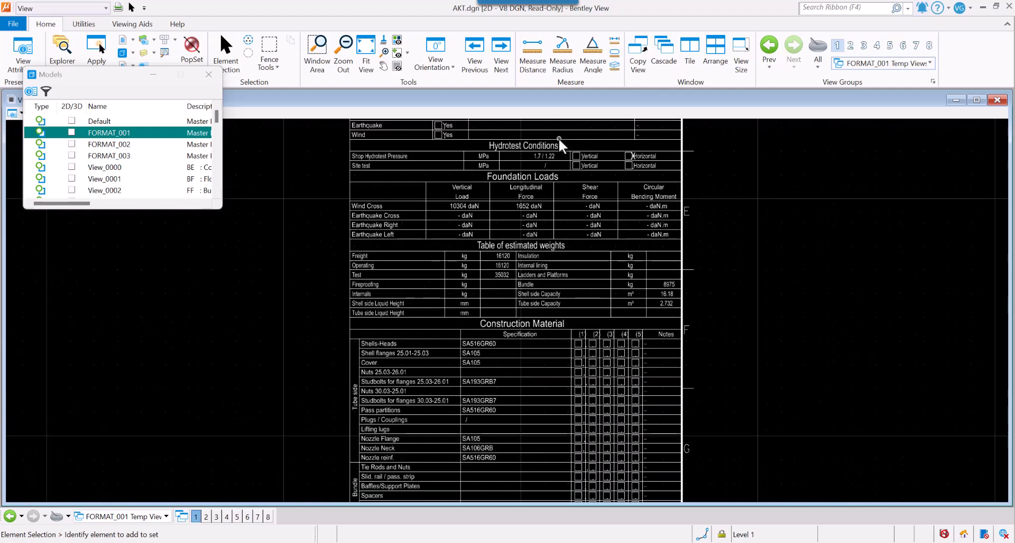
middle_click_drag(839, 209, 841, 442)
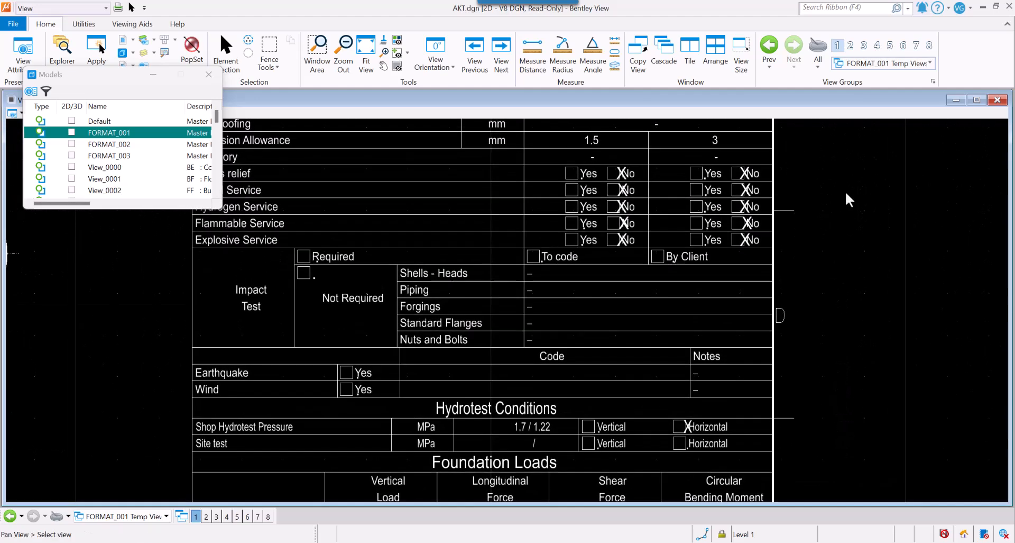
mouse_move(848, 200)
middle_mouse_down()
mouse_move(843, 362)
mouse_move(821, 157)
middle_mouse_up()
mouse_move(821, 352)
middle_mouse_down()
mouse_move(802, 170)
mouse_move(807, 290)
mouse_move(812, 234)
mouse_move(821, 277)
middle_mouse_up()
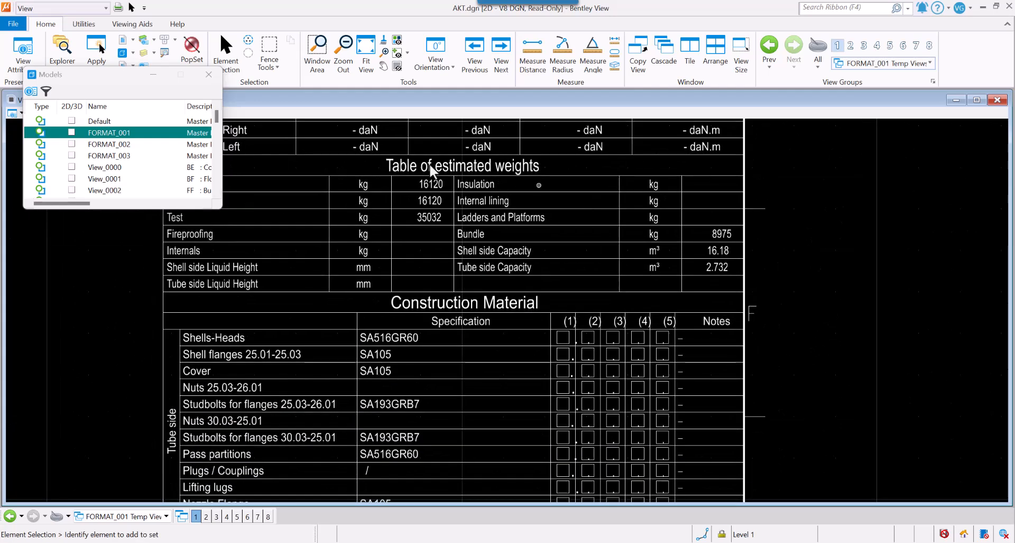
Step: Open the FORMAT_002 sheet and examine its support plate and kettle baffle details
left_click(122, 52)
left_click(123, 53)
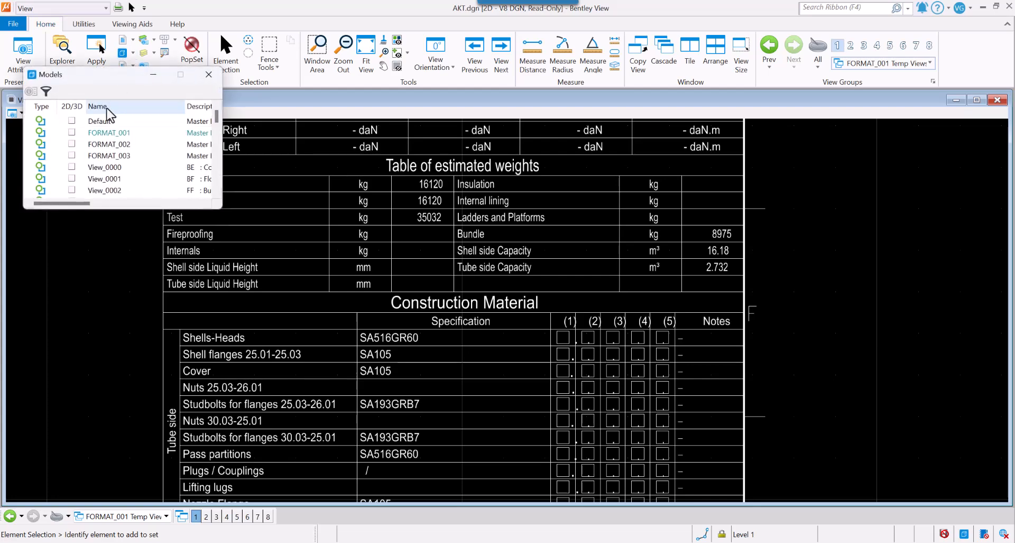
double_click(103, 146)
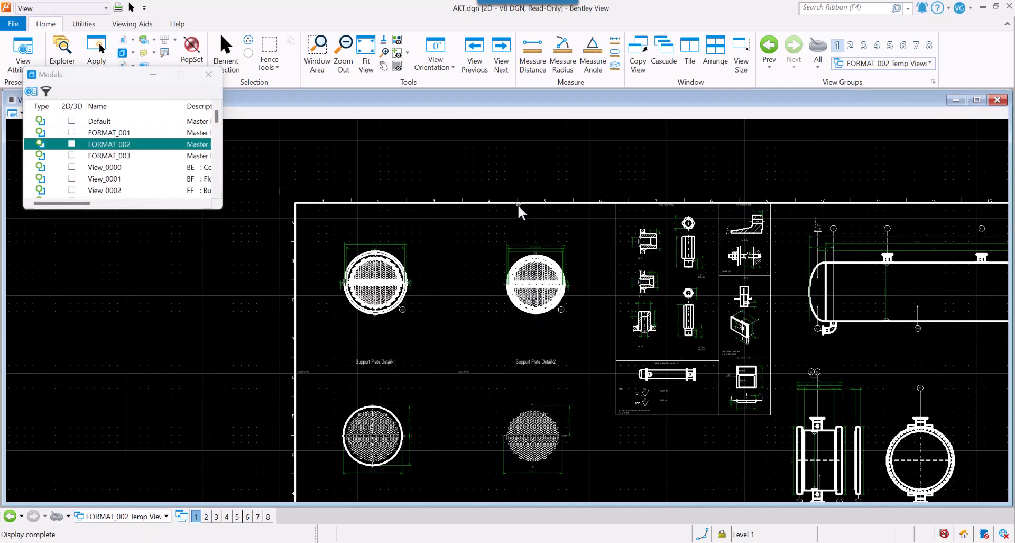
scroll(451, 389, "down", 3)
middle_click_drag(561, 374, 506, 261)
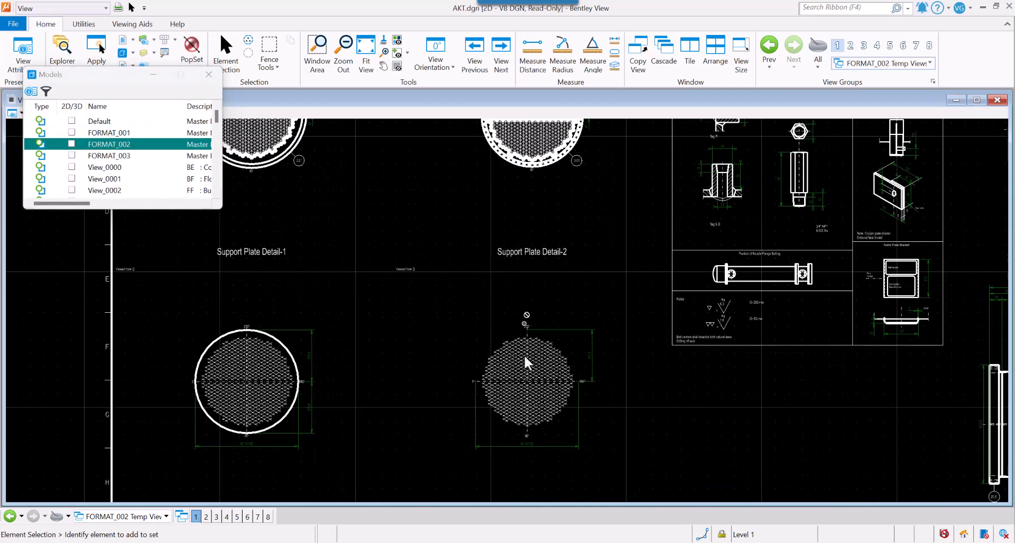
scroll(525, 358, "up", 3)
middle_click_drag(524, 357, 494, 220)
scroll(494, 220, "down", 1)
scroll(233, 468, "up", 1)
middle_click_drag(233, 468, 255, 297)
scroll(255, 297, "down", 1)
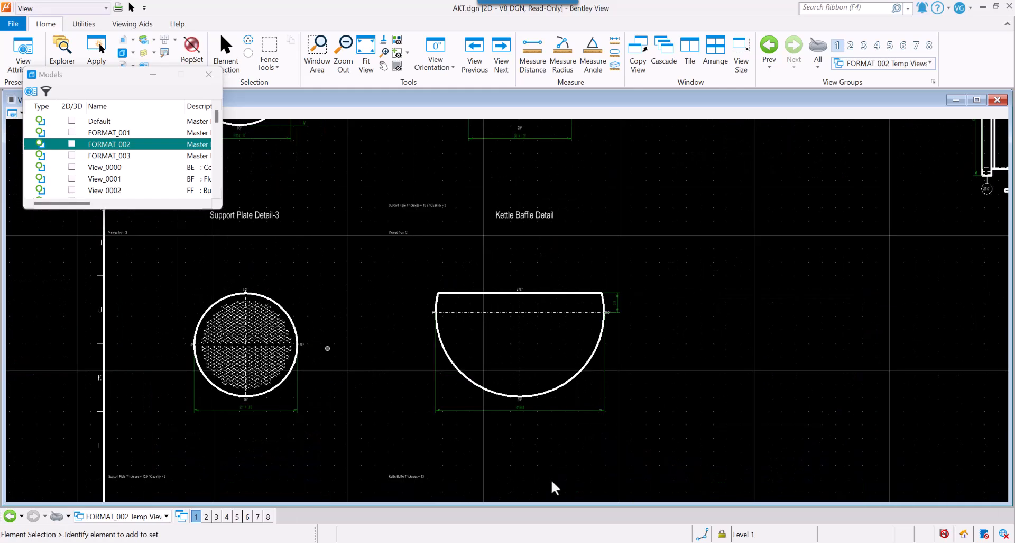
Step: Examine the shell and channel views with their dimensions and end views on the FORMAT_002 sheet
middle_click_drag(827, 347, 572, 474)
middle_click_drag(785, 342, 391, 502)
middle_click_drag(816, 302, 729, 393)
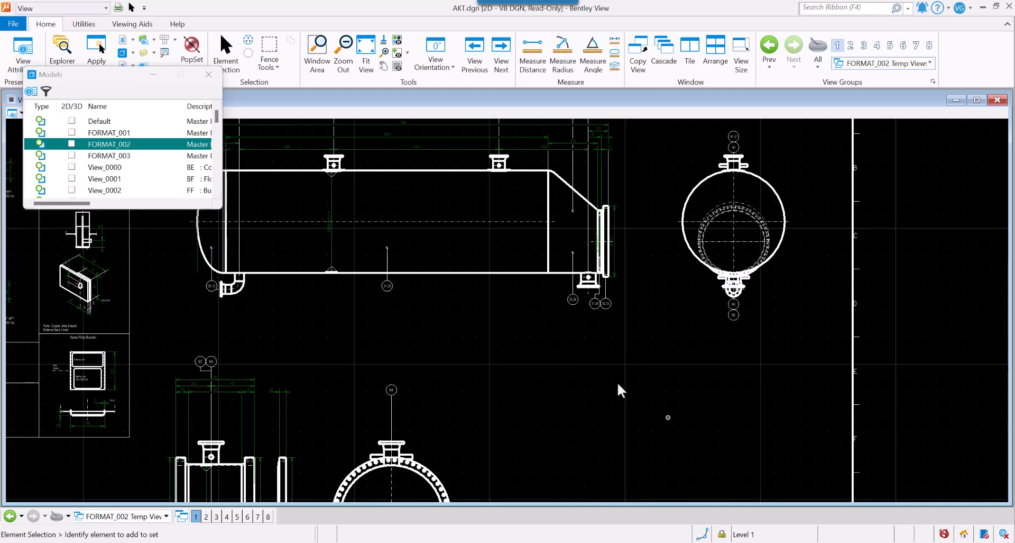
mouse_move(610, 406)
middle_mouse_down()
mouse_move(626, 437)
mouse_move(595, 306)
mouse_move(638, 319)
middle_mouse_up()
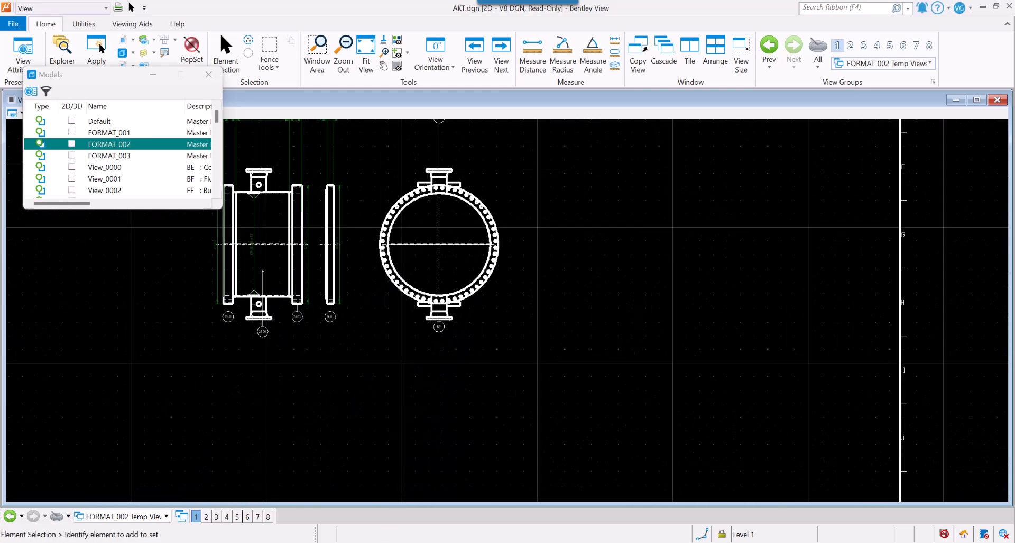
Step: Switch to the AKT_3D.dgn model and fit the exchanger in all four views
mouse_move(333, 542)
left_click(343, 512)
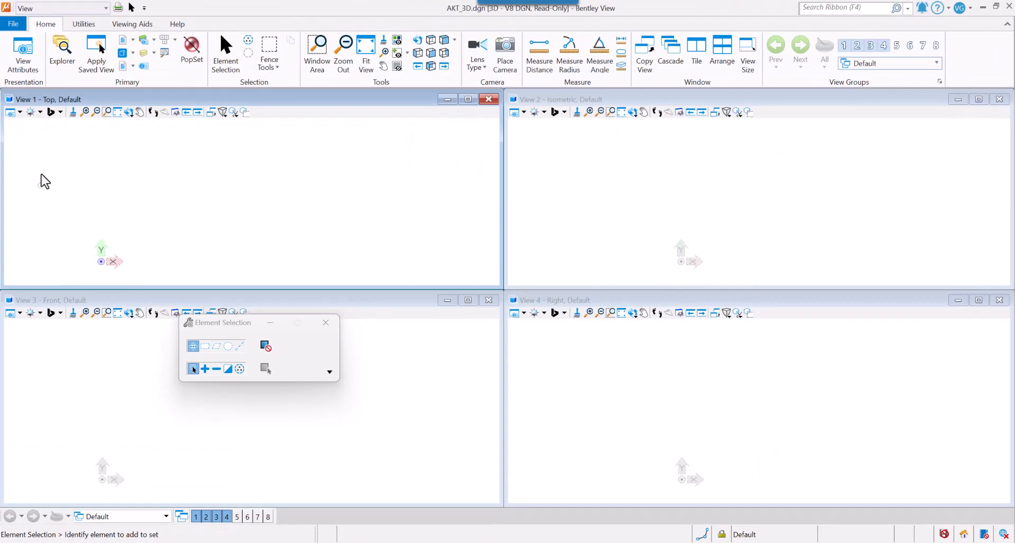
left_click(118, 112)
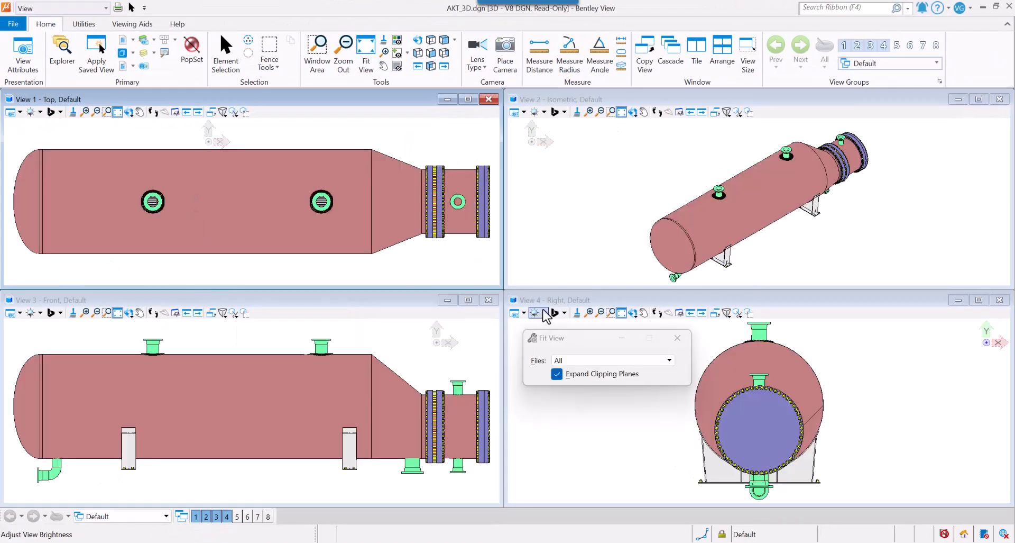
Step: Enlarge the isometric view of the exchanger and set its display style to Transparent:Shadows
left_click_drag(505, 289, 153, 498)
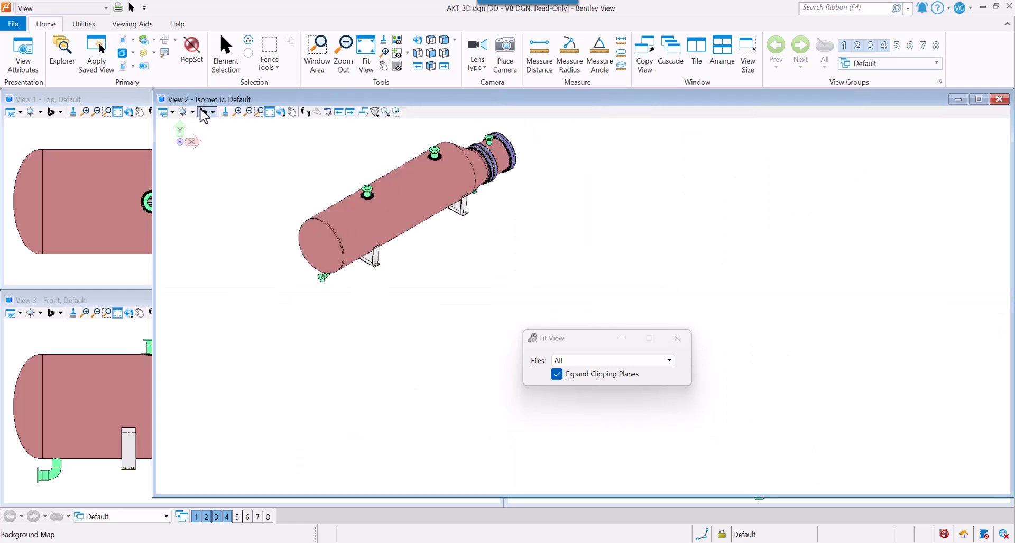
left_click(164, 112)
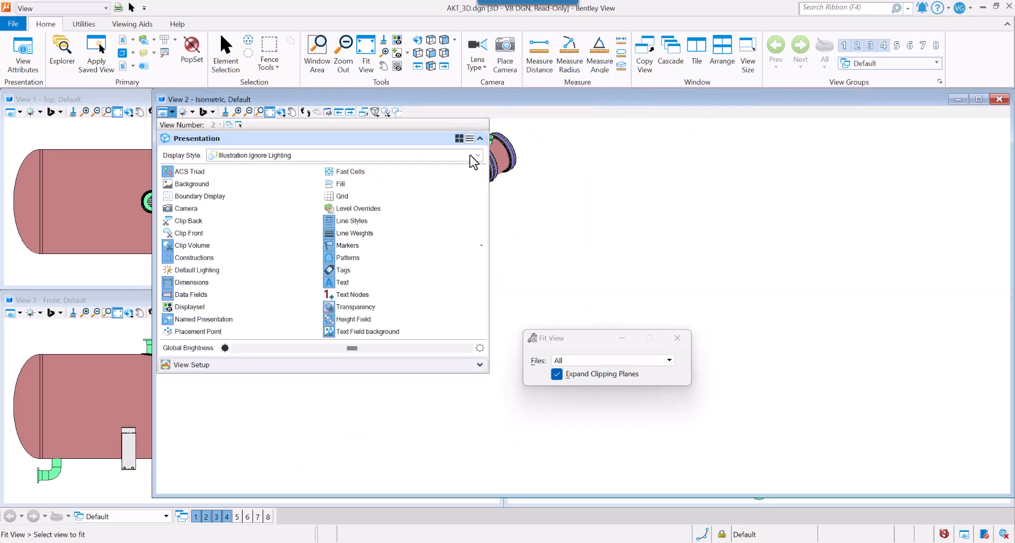
left_click(477, 155)
left_click_drag(480, 210, 479, 245)
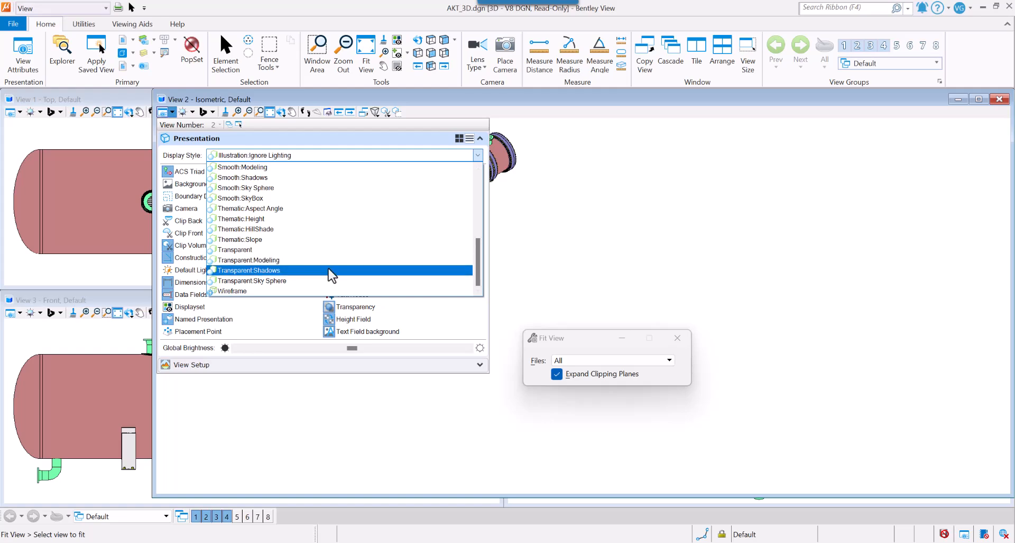
left_click(332, 270)
scroll(389, 179, "up", 5)
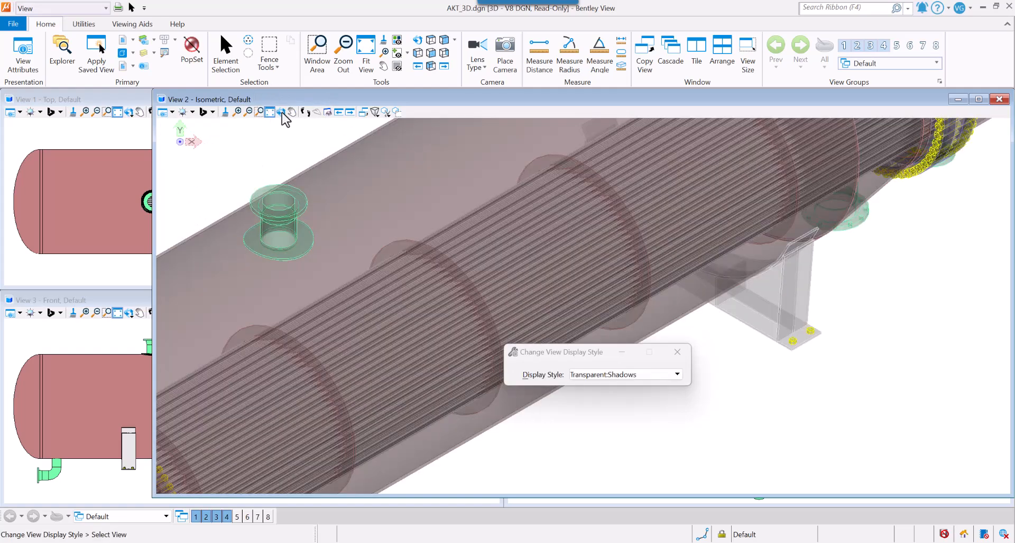
Step: Rotate the transparent 3D exchanger dynamically to inspect the tube bundle, baffles, flanges and saddles from several sides
left_click(281, 111)
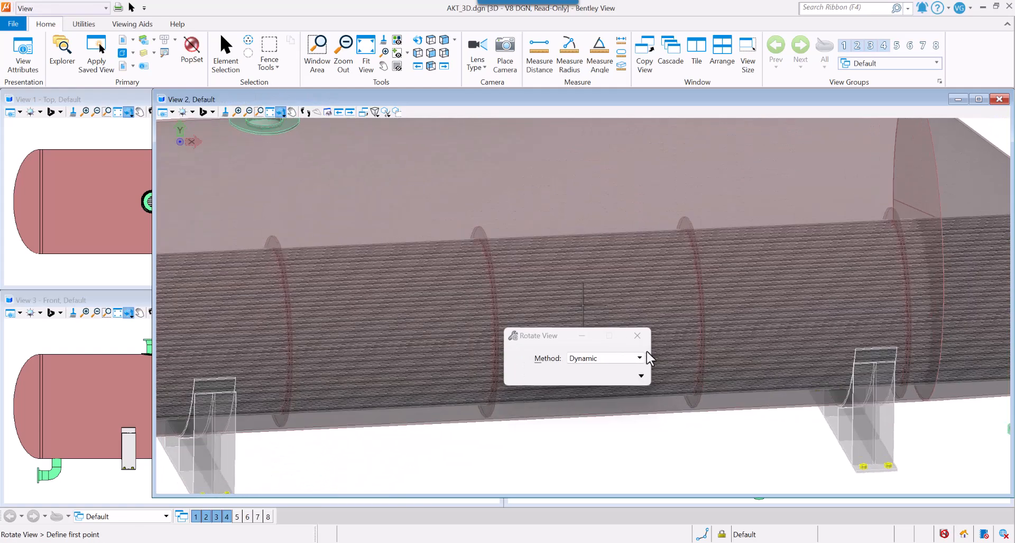
left_click_drag(582, 339, 828, 452)
scroll(582, 356, "down", 5)
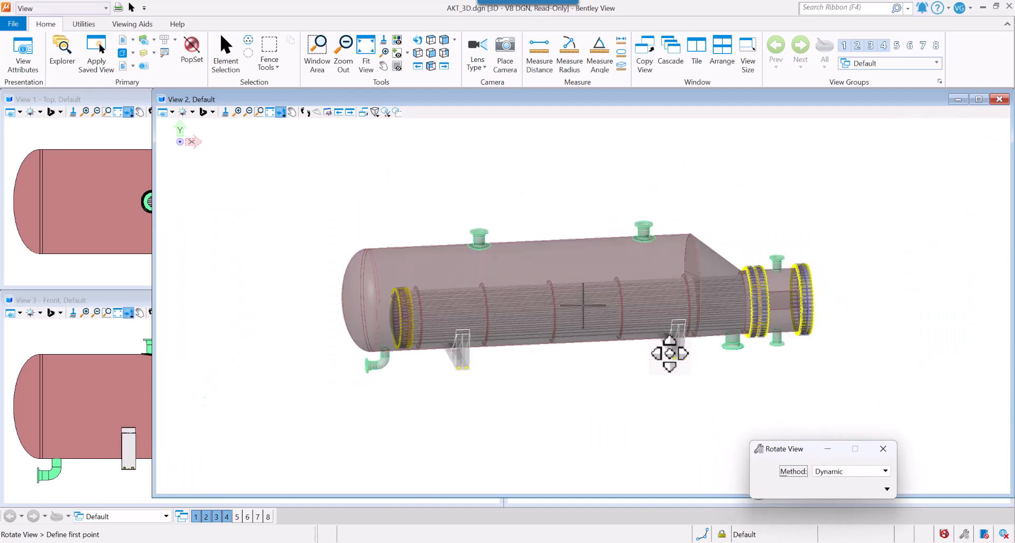
left_click_drag(670, 353, 423, 333)
left_click_drag(730, 338, 504, 359)
left_click_drag(680, 355, 510, 345)
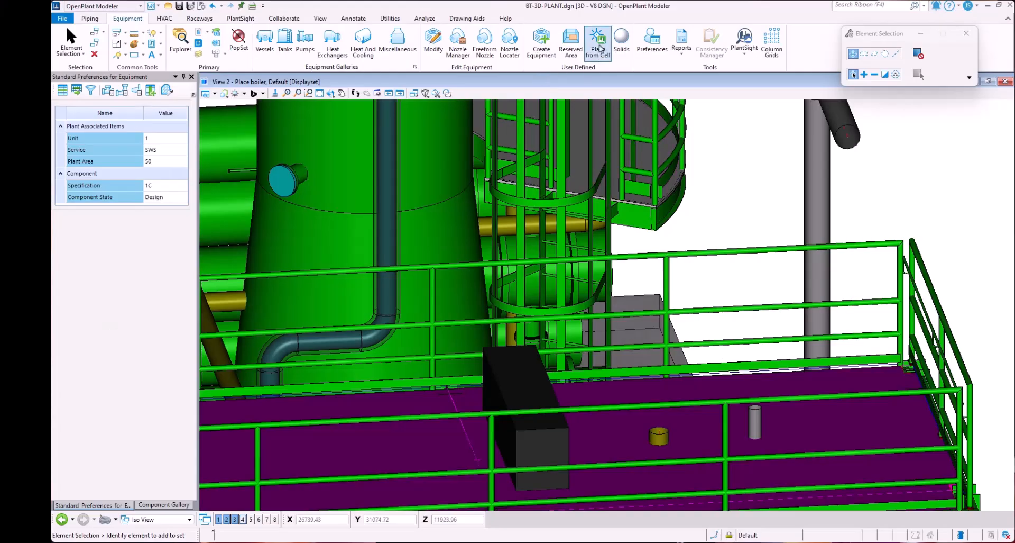
Step: In OpenPlant Modeler, place the Reboiler cell on the plant platform, oriented lengthwise with its saddle on the black support block
left_click(600, 49)
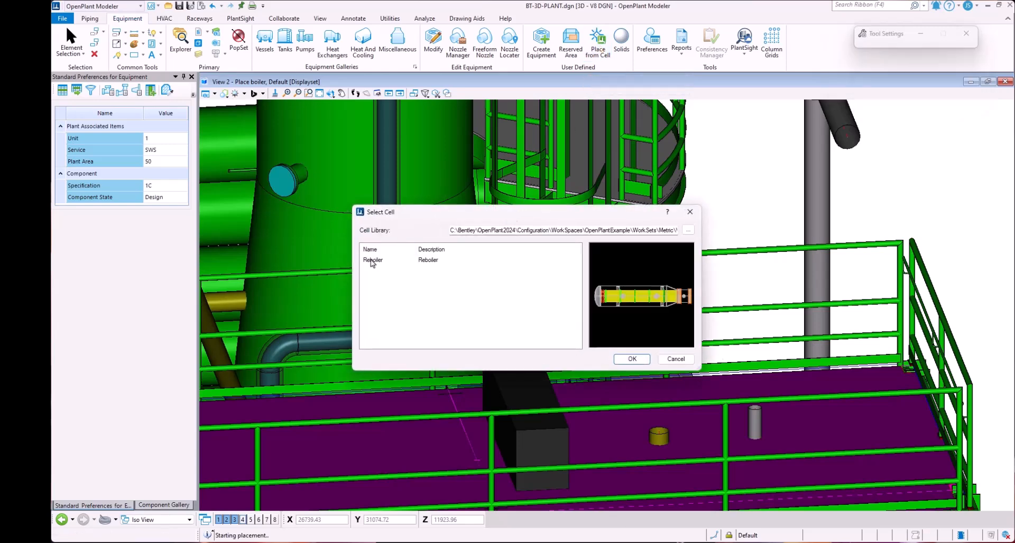
double_click(373, 260)
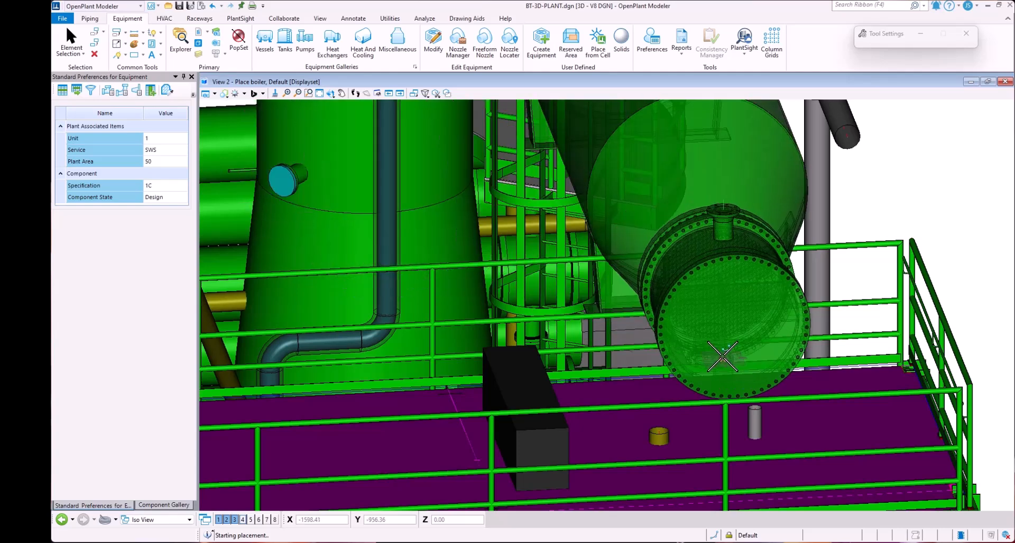
left_click(723, 356)
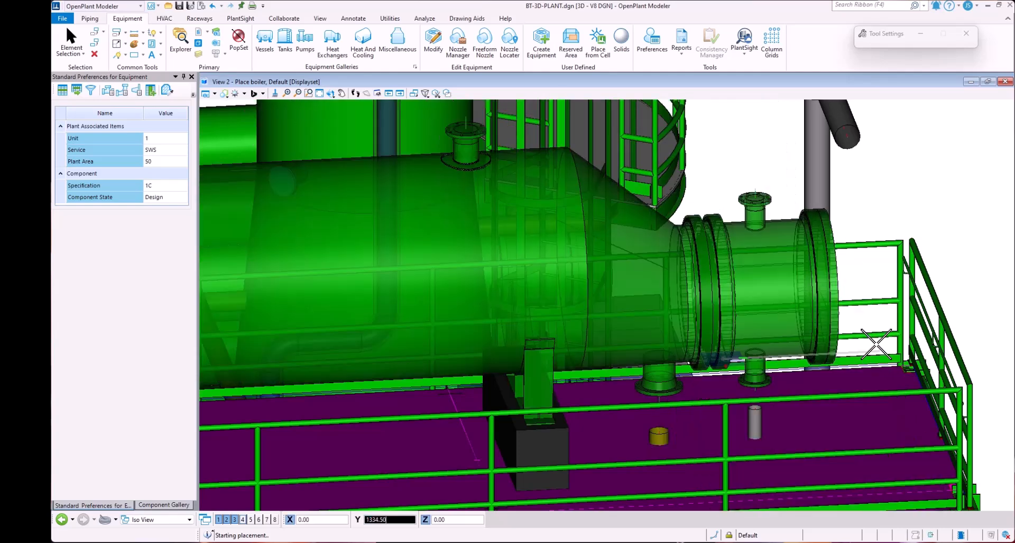
scroll(585, 228, "down", 3)
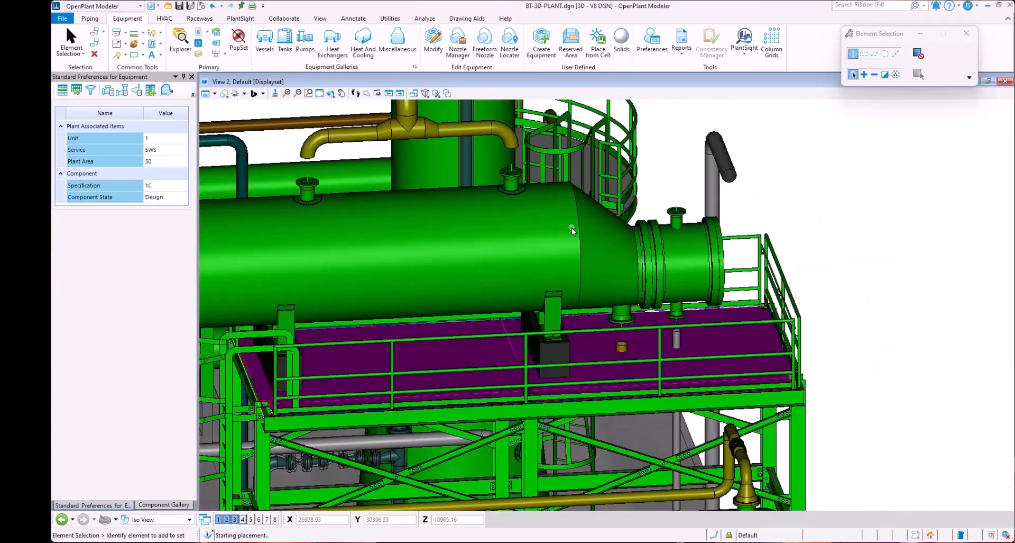
Step: Set the plant view's display style to Transparent and turn off the display of construction elements
left_click(206, 94)
left_click(353, 135)
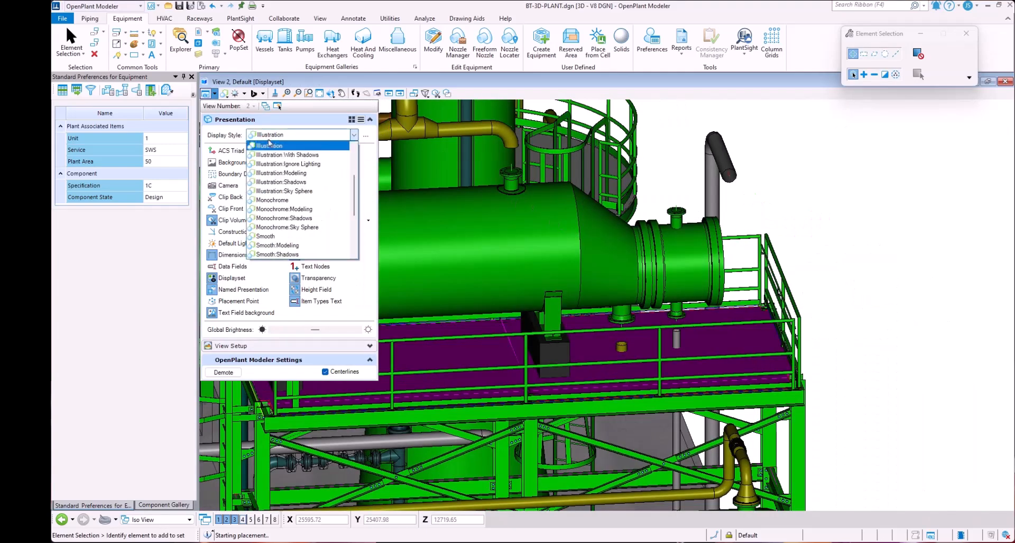
scroll(284, 242, "down", 2)
left_click(270, 229)
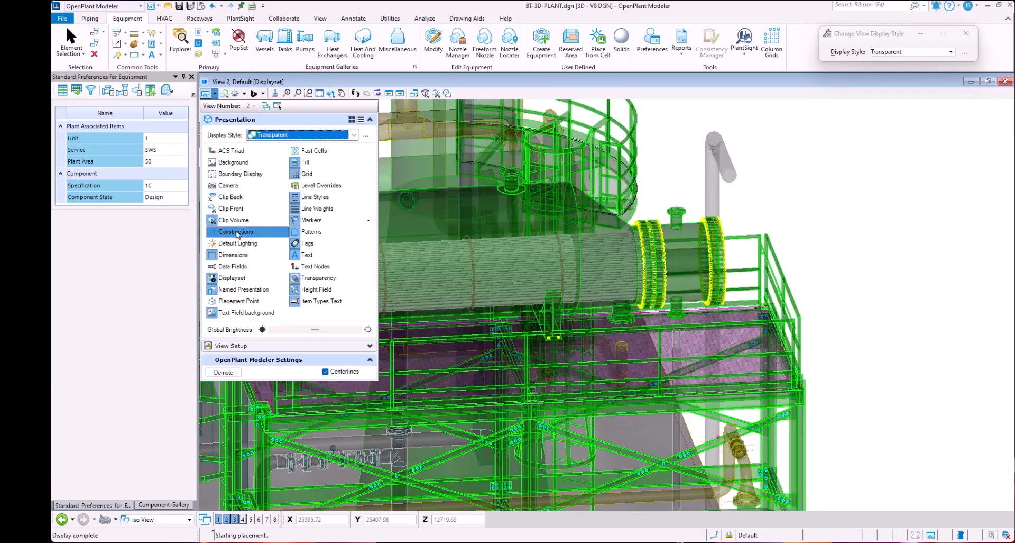
left_click(237, 233)
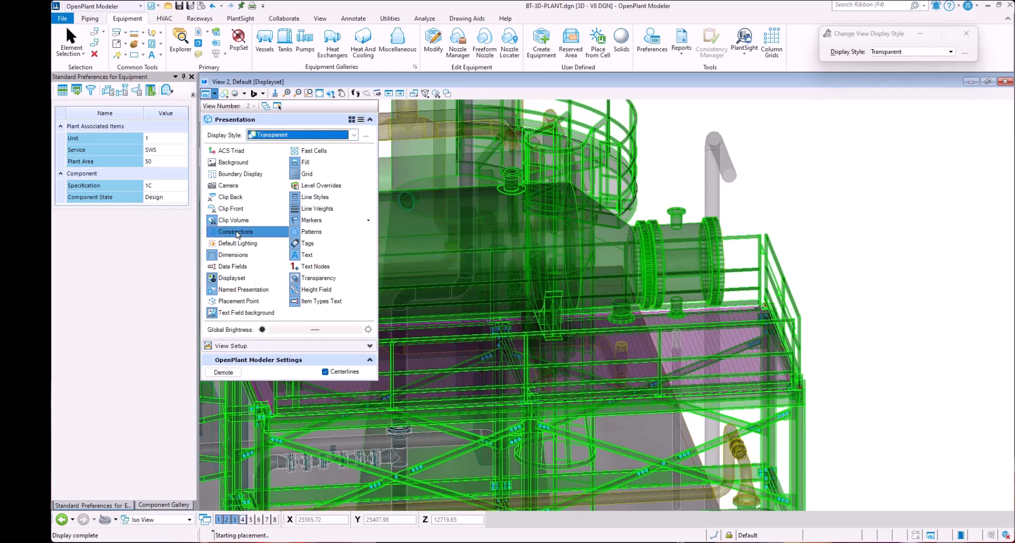
Step: Set the plant view's display style back to Illustration
left_click(286, 134)
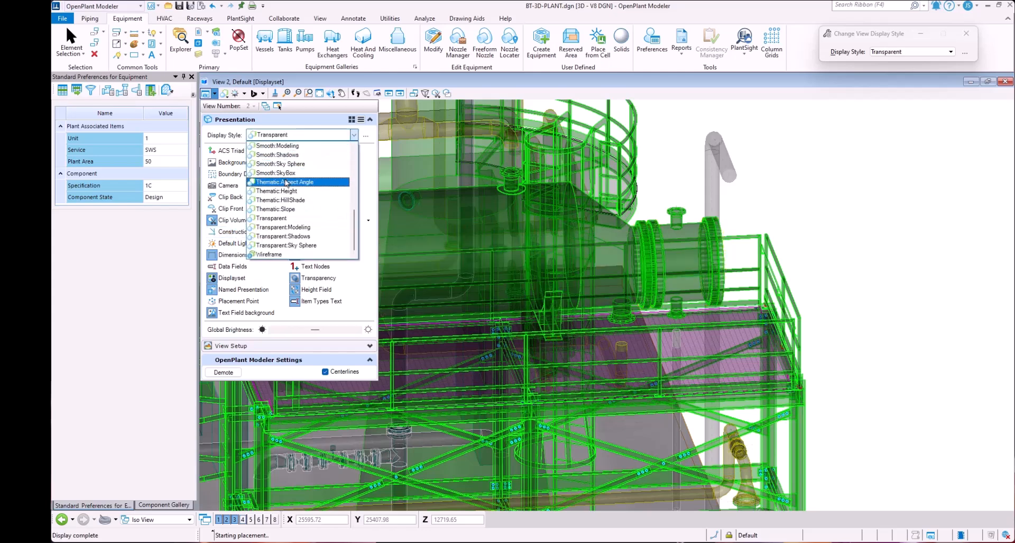
scroll(286, 183, "up", 5)
left_click(288, 197)
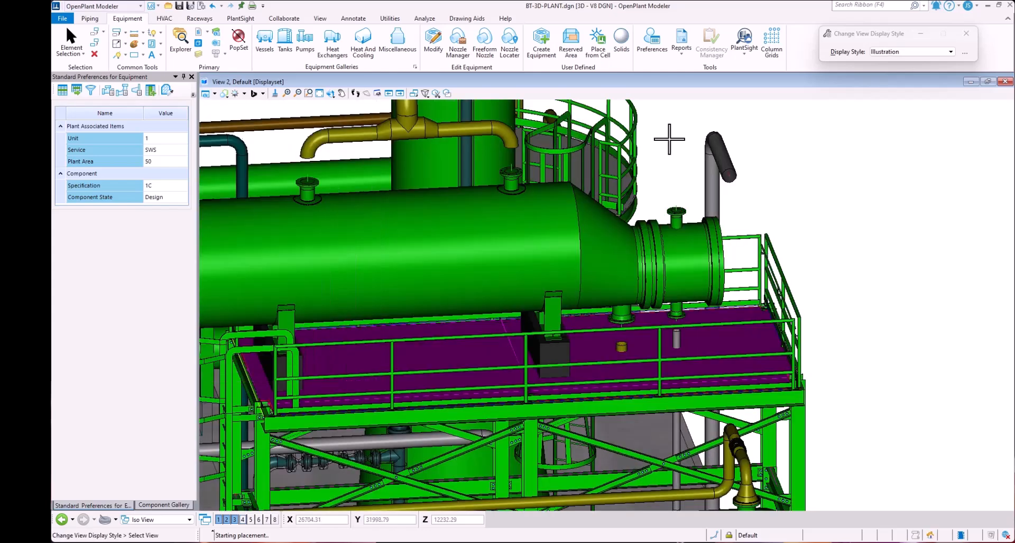
Step: Place a 150 mm pipe from the nozzle beneath the reboiler's domed head down to the open end of the orange pipeline
middle_click_drag(430, 247, 710, 189)
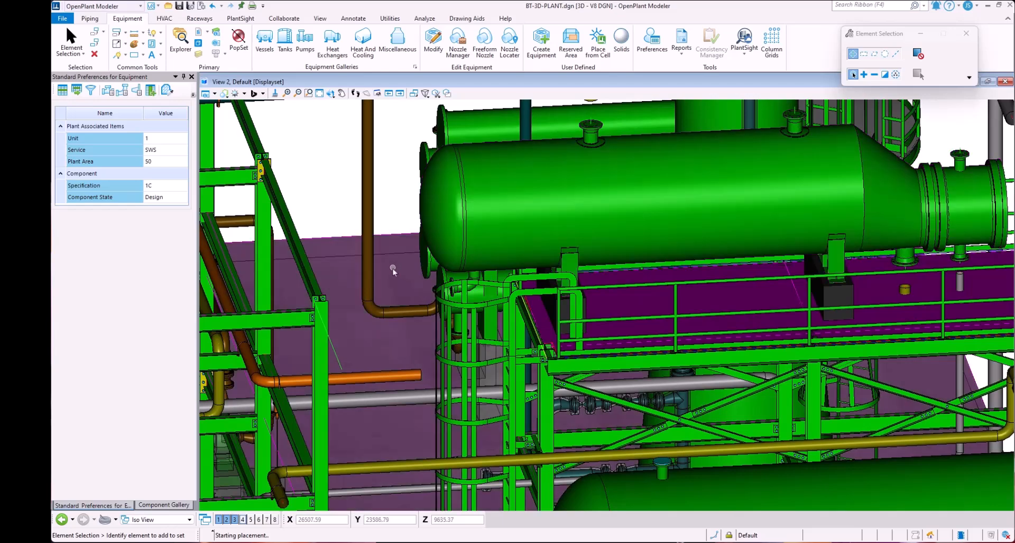
middle_click_drag(394, 271, 460, 286, "shift")
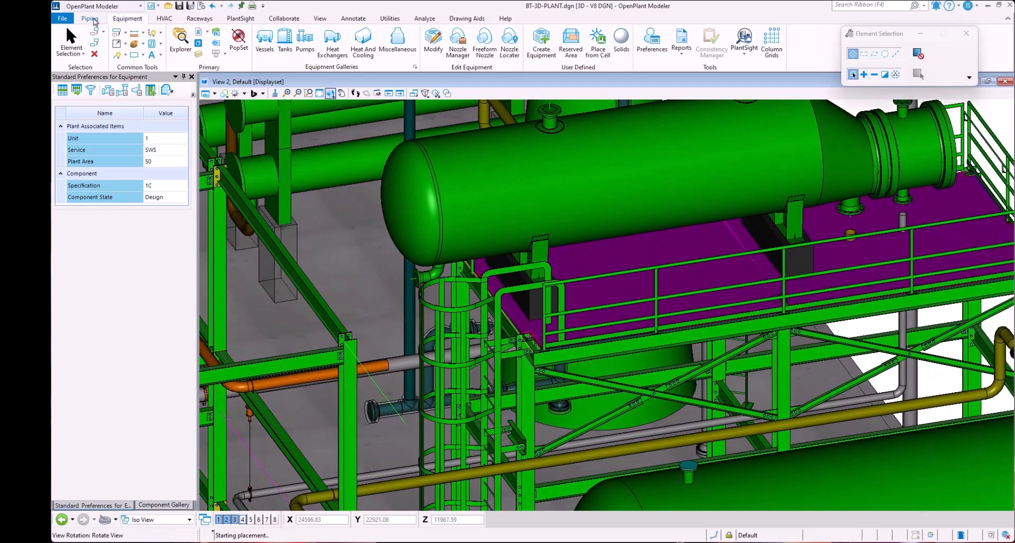
left_click(89, 19)
left_click(264, 37)
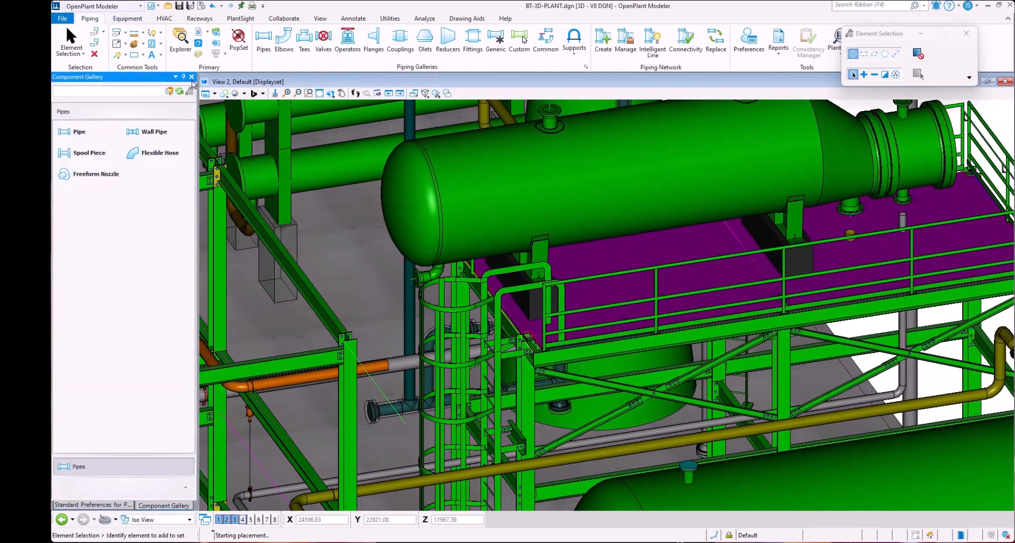
left_click(79, 131)
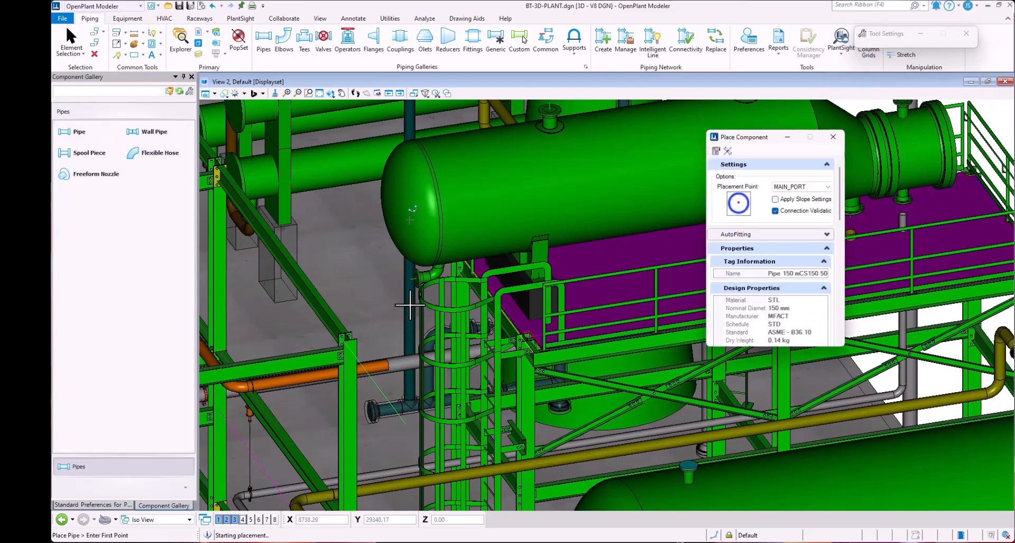
scroll(410, 305, "up", 3)
left_click(427, 225)
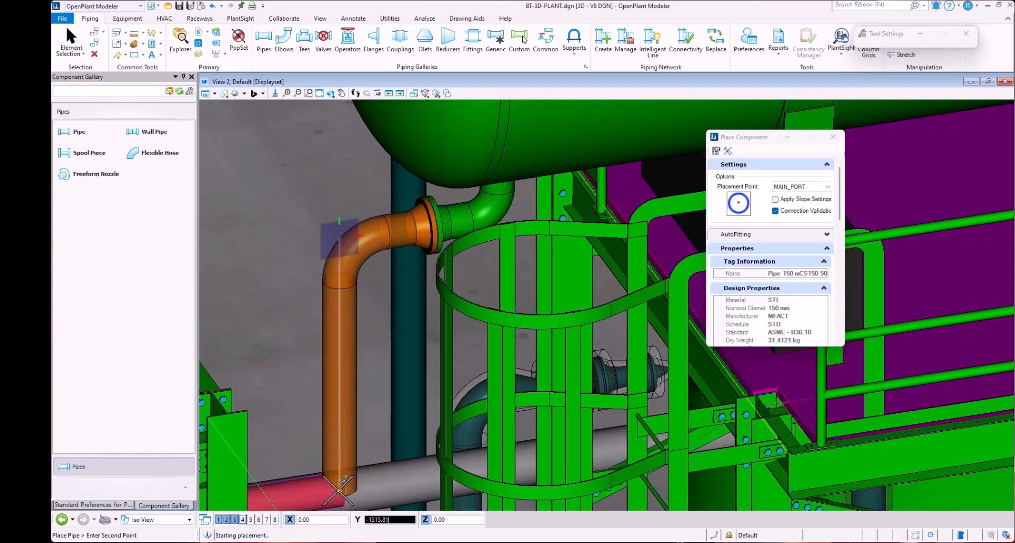
left_click(340, 488)
scroll(430, 299, "down", 5)
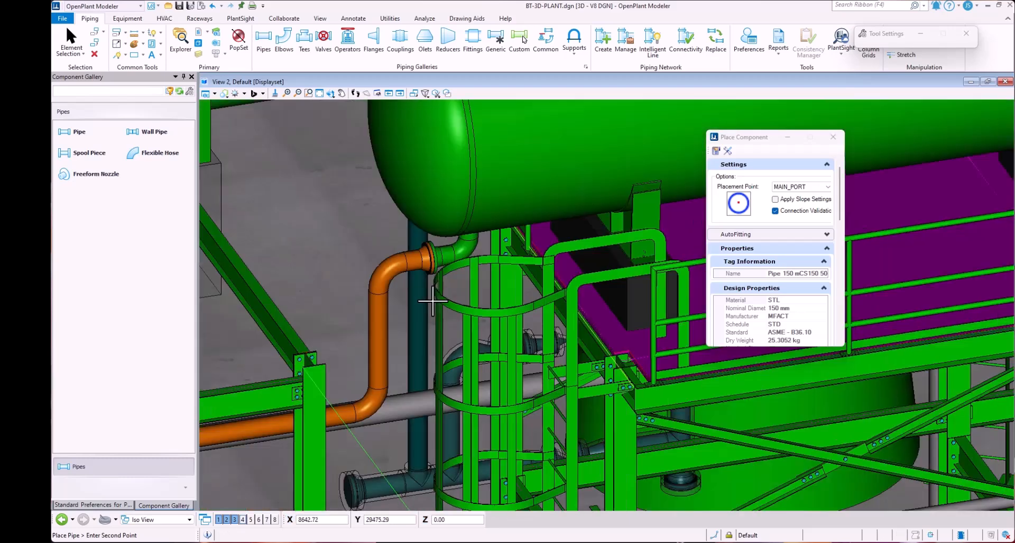
Step: Connect the reboiler's two upper shell nozzles to the elbows of the yellow overhead line with 200 mm pipes
middle_click_drag(519, 298, 427, 373)
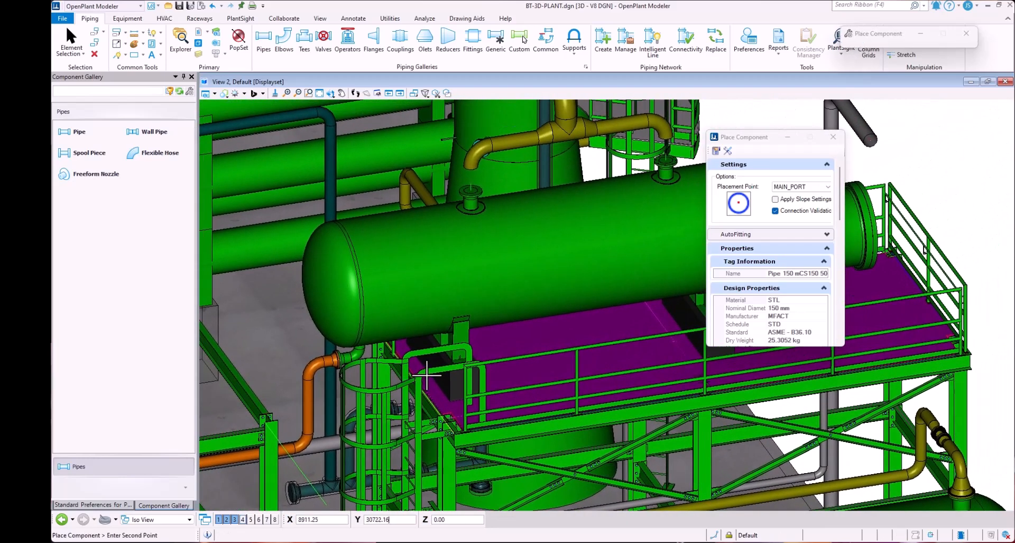
left_click_drag(766, 137, 576, 162)
left_click(525, 179)
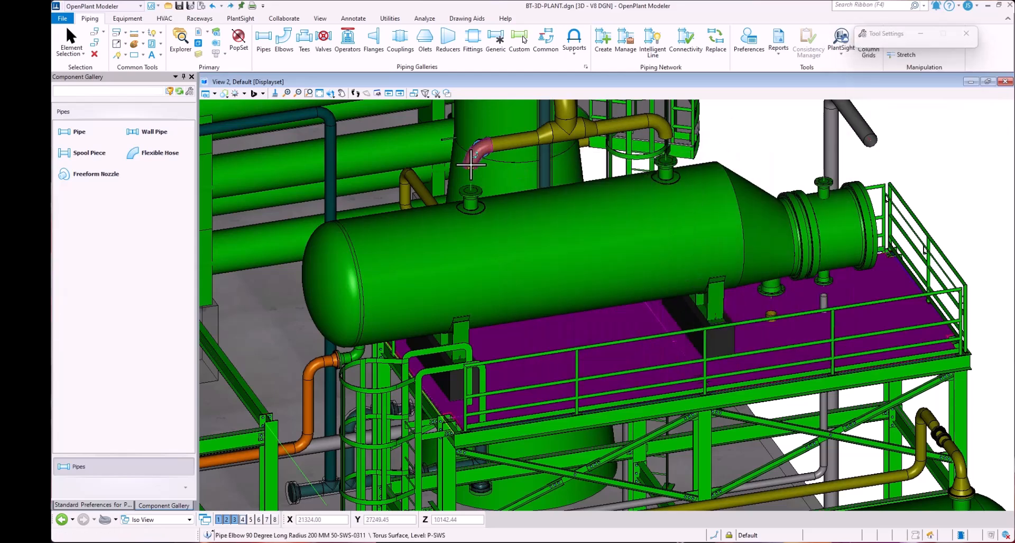
left_click(471, 159)
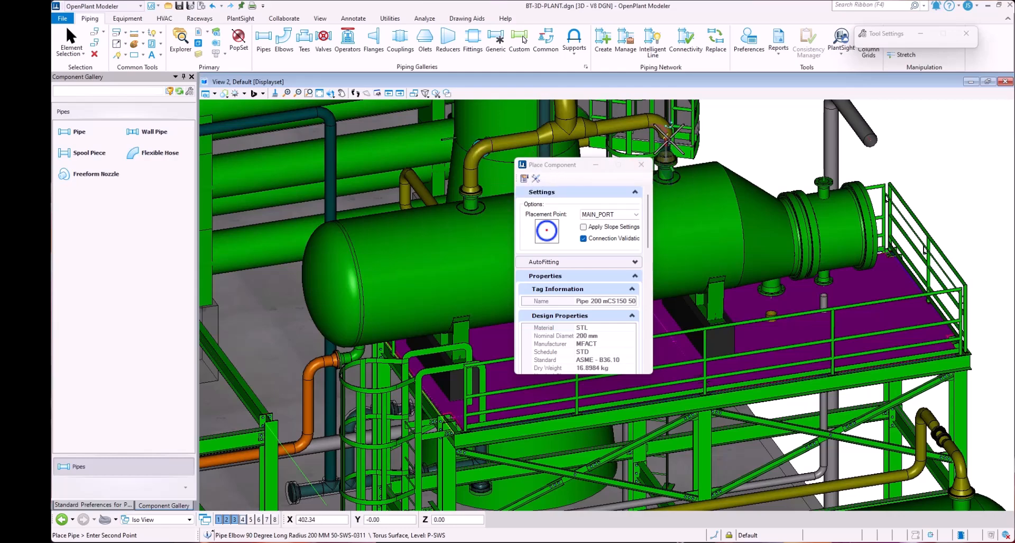
left_click(675, 148)
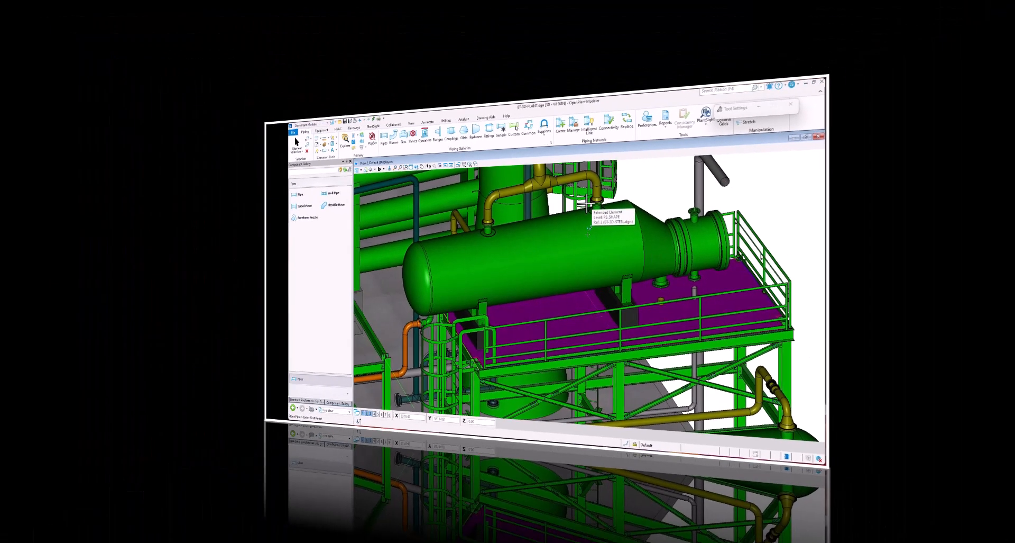